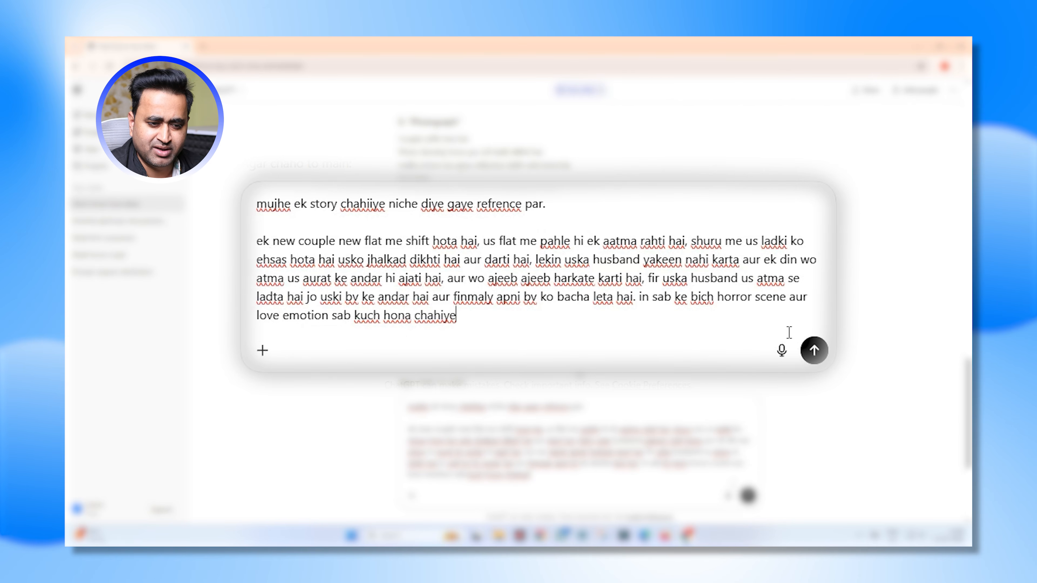
Submit the story request about a new couple moving into a haunted flat and read through the generated story
{"action": "key", "text": "Return"}
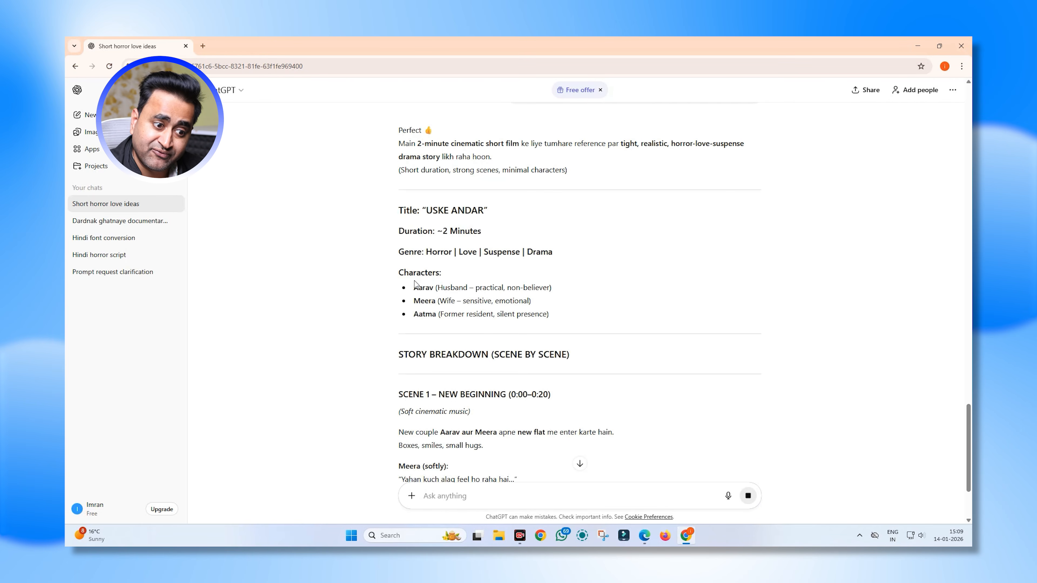
{"action": "scroll", "coordinate": [518, 289], "scroll_direction": "down", "scroll_amount": 3}
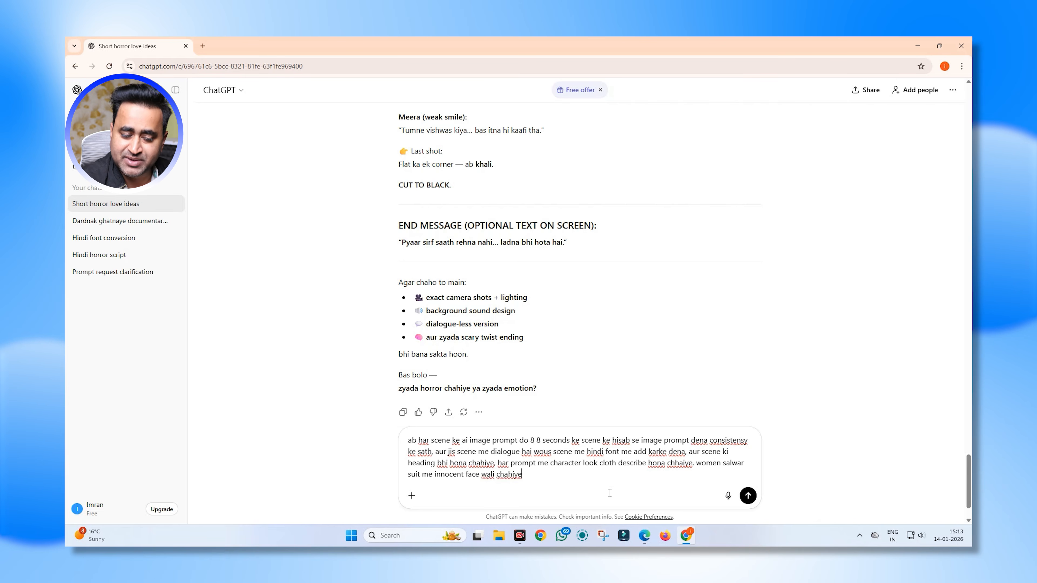
Rewrite the ending of the scene-by-scene image prompt request as "innocent face wali chahiye" and submit it
{"action": "key", "text": "BackSpace"}
{"action": "key", "text": "BackSpace"}
{"action": "key", "text": "BackSpace"}
{"action": "key", "text": "BackSpace"}
{"action": "key", "text": "BackSpace"}
{"action": "key", "text": "BackSpace"}
{"action": "key", "text": "BackSpace"}
{"action": "key", "text": "BackSpace"}
{"action": "key", "text": "BackSpace"}
{"action": "key", "text": "BackSpace"}
{"action": "key", "text": "BackSpace"}
{"action": "key", "text": "BackSpace"}
{"action": "key", "text": "BackSpace"}
{"action": "key", "text": "BackSpace"}
{"action": "key", "text": "BackSpace"}
{"action": "key", "text": "BackSpace"}
{"action": "key", "text": "BackSpace"}
{"action": "key", "text": "BackSpace"}
{"action": "key", "text": "BackSpace"}
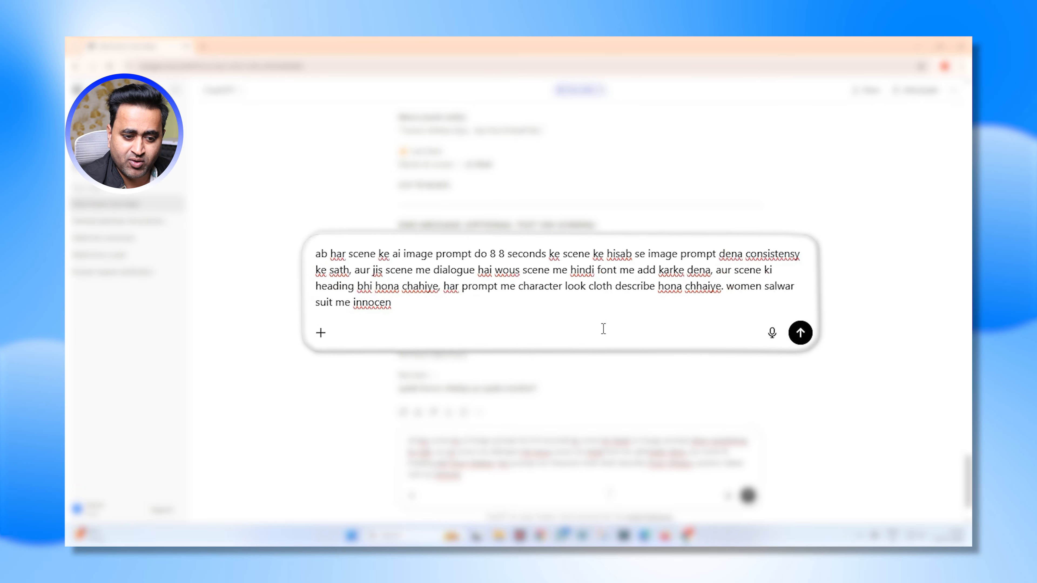
{"action": "type", "text": "t face w"}
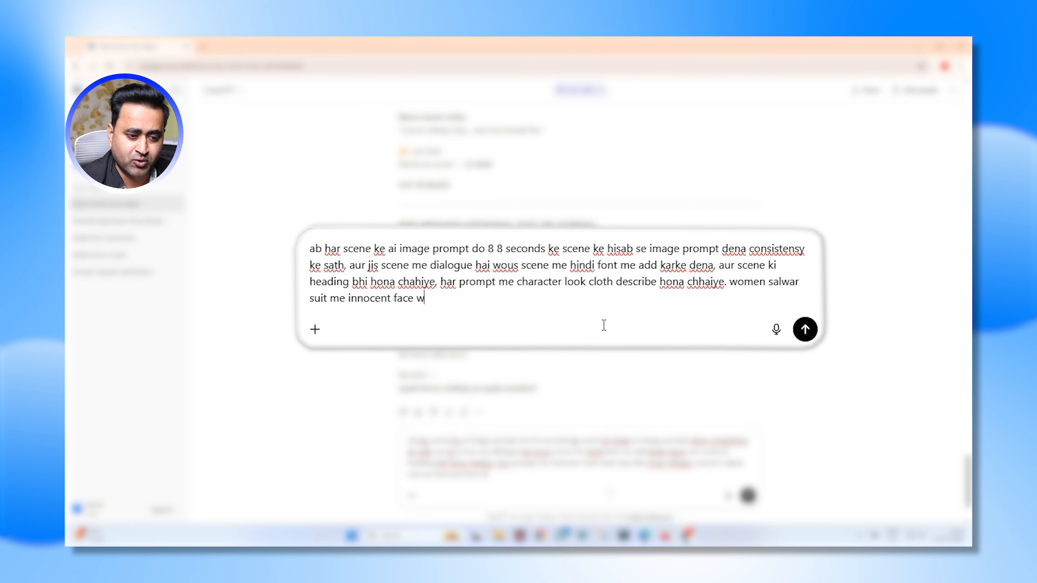
{"action": "type", "text": "ali chahiye"}
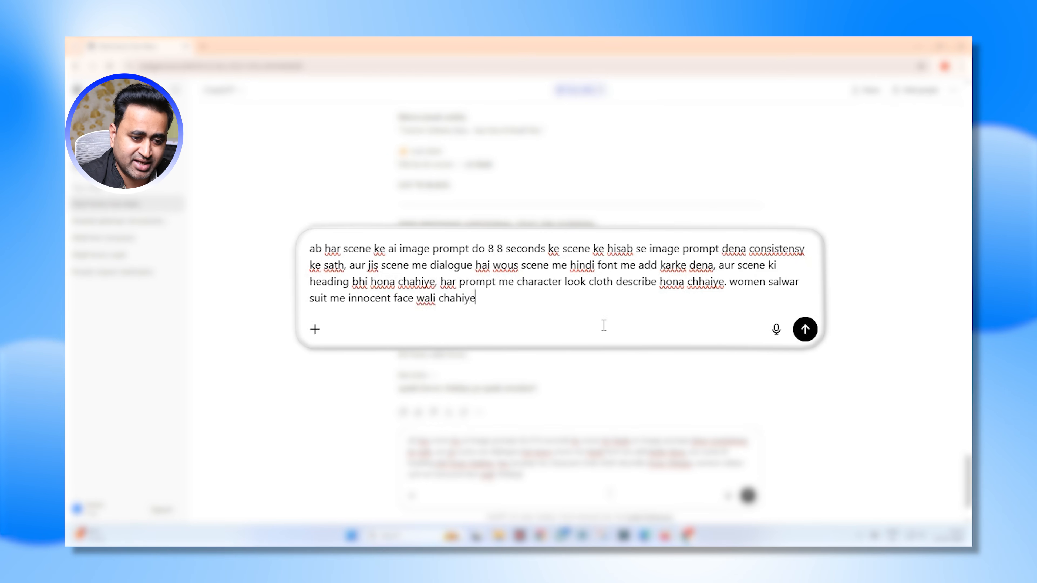
{"action": "key", "text": "Return"}
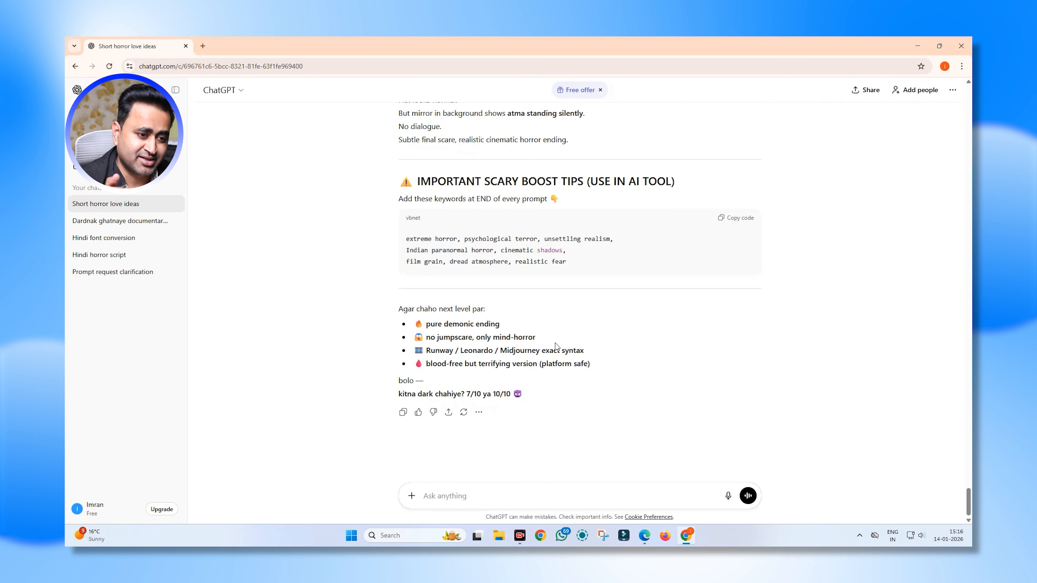
Generate an image in Gemini from ChatGPT's Scene 1 image prompt with "aspect ratio 16:9" added, and open the result
{"action": "scroll", "coordinate": [557, 346], "scroll_direction": "up", "scroll_amount": 15}
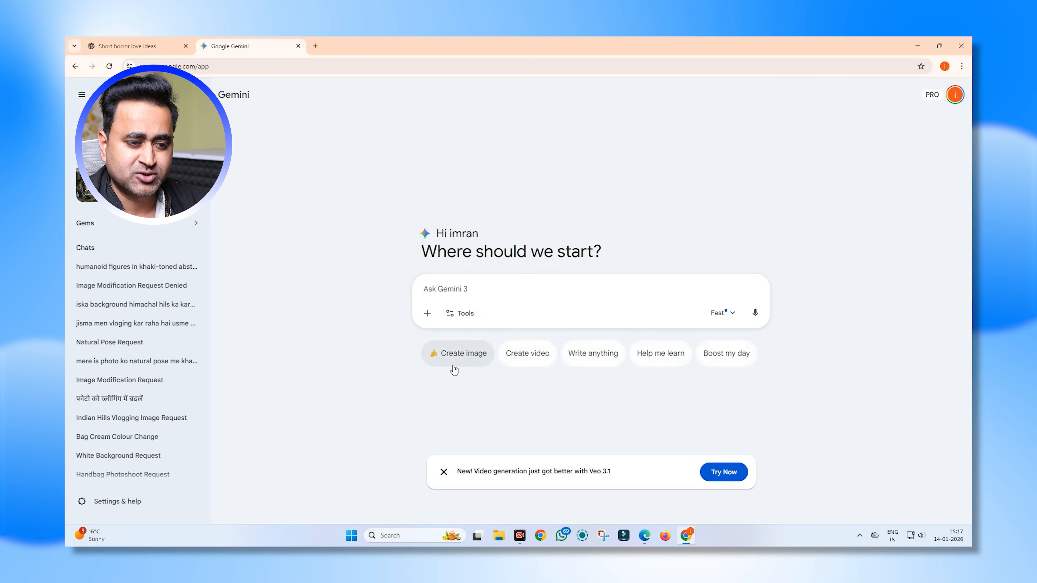
{"action": "left_click", "coordinate": [454, 366]}
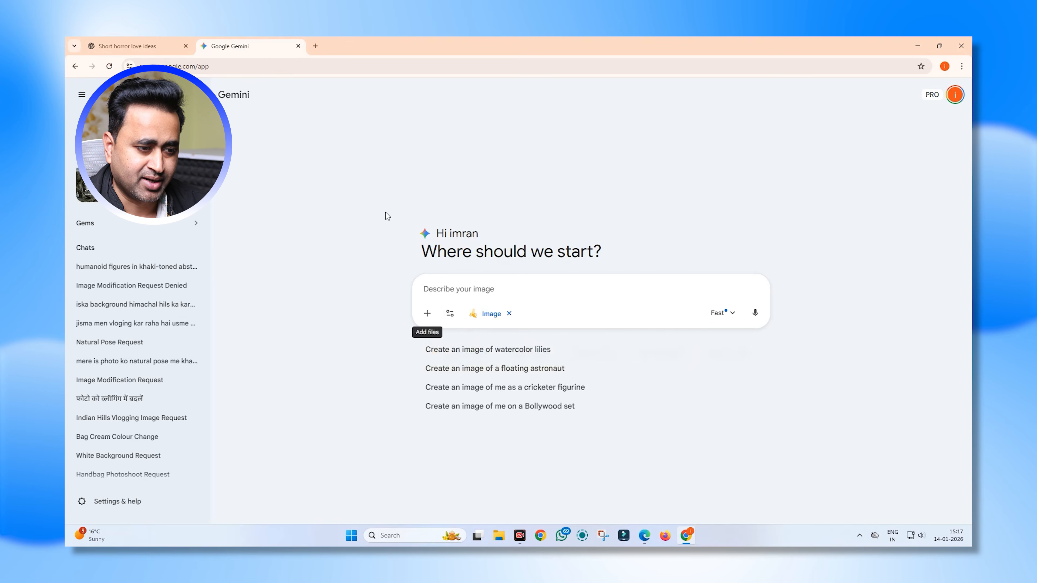
{"action": "left_click", "coordinate": [166, 50]}
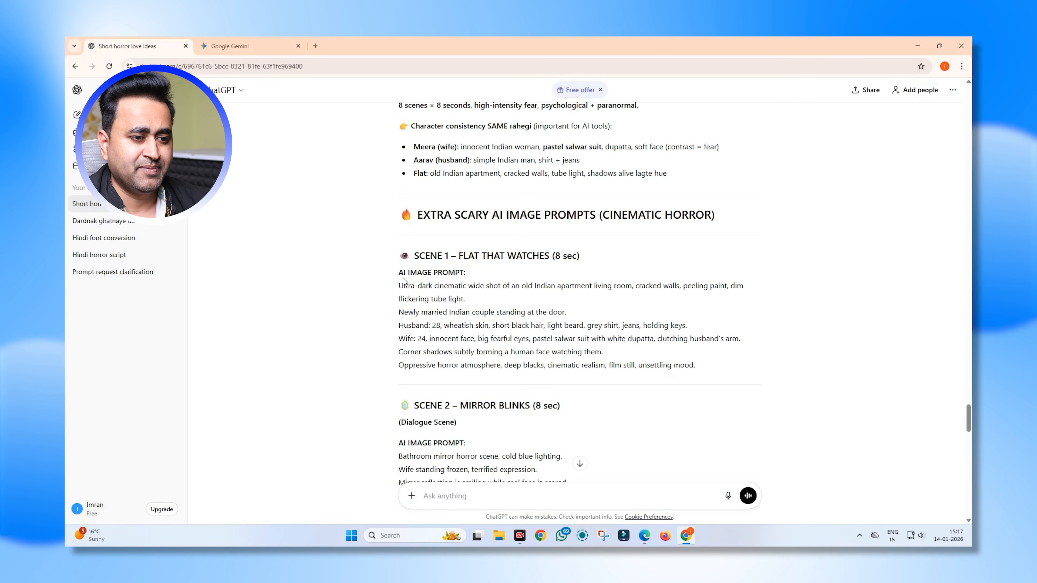
{"action": "left_click_drag", "start_coordinate": [399, 286], "coordinate": [688, 381]}
{"action": "key", "text": "ctrl+c"}
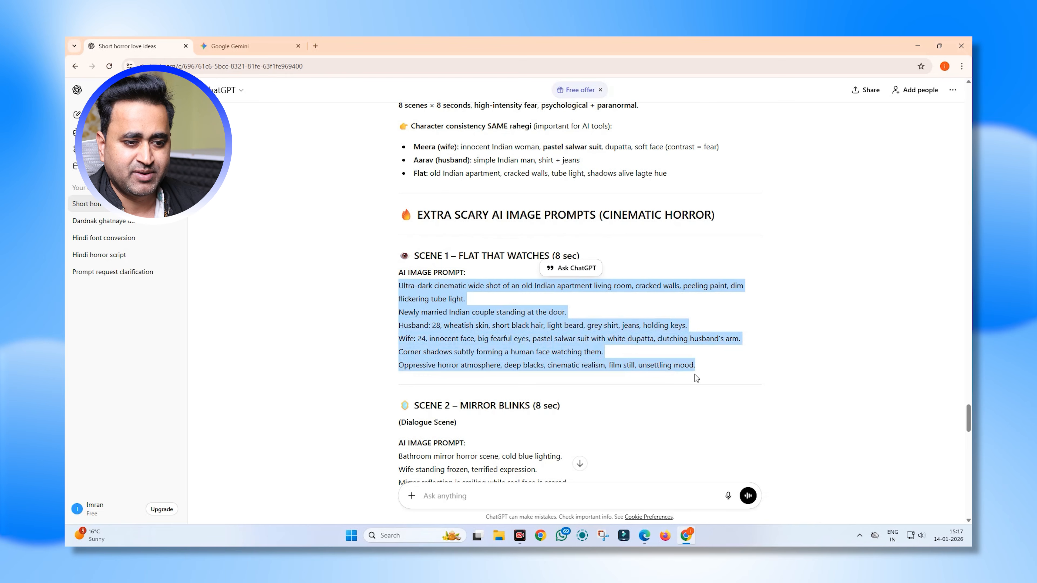
{"action": "key", "text": "ctrl+Tab"}
{"action": "key", "text": "ctrl+v"}
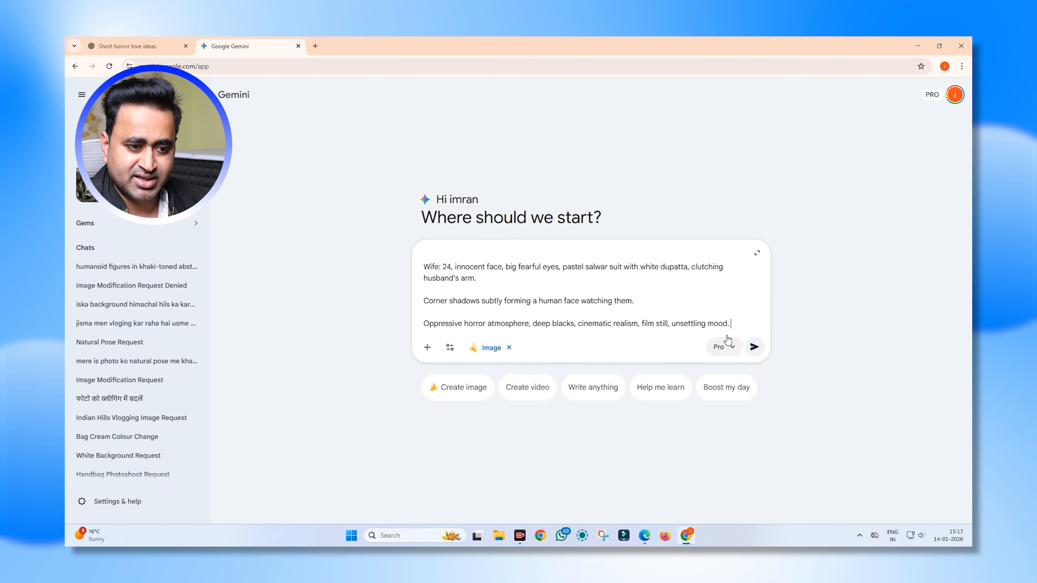
{"action": "type", "text": "aspec"}
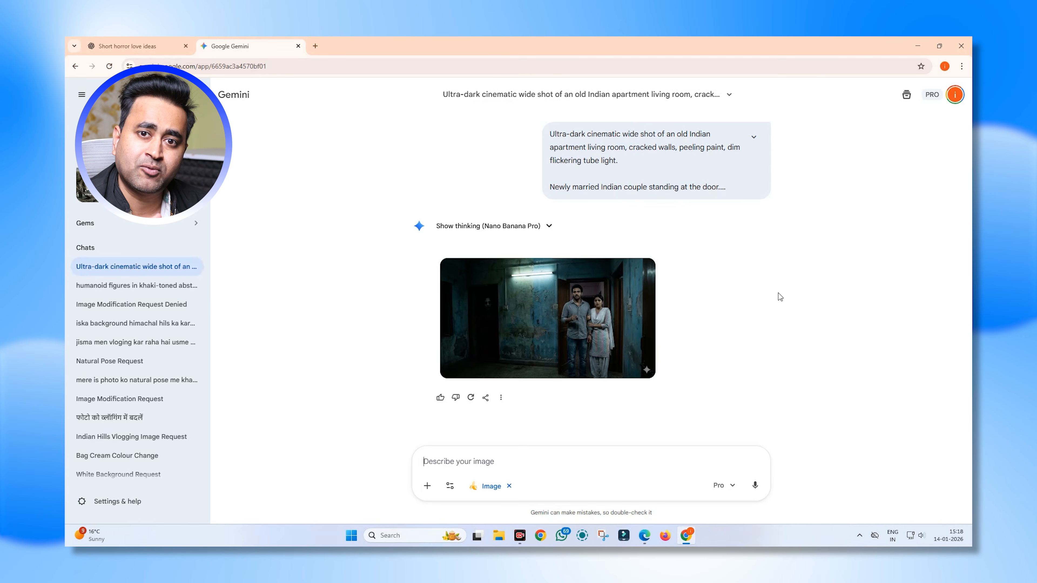
{"action": "left_click", "coordinate": [549, 312]}
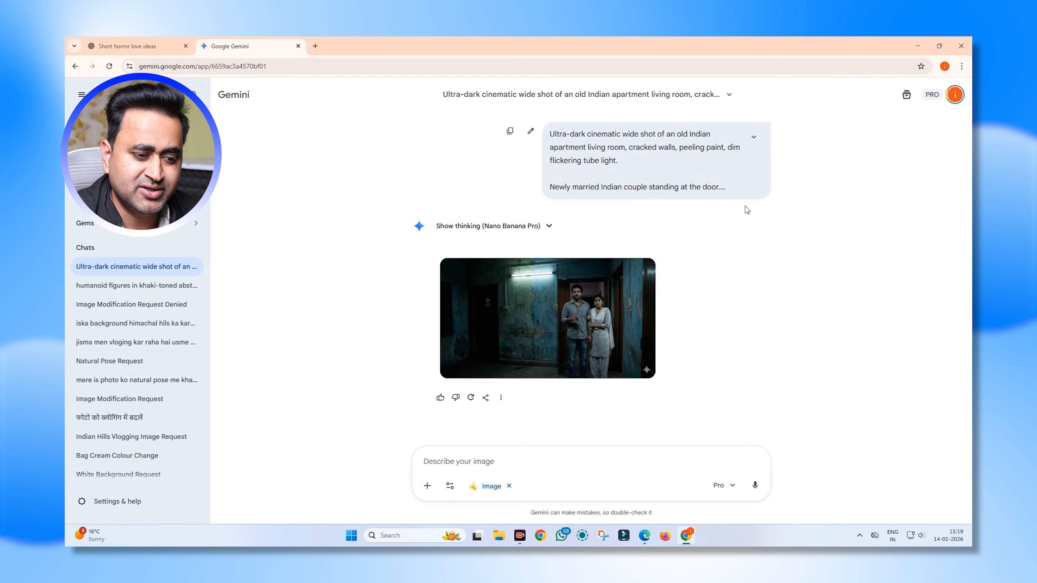
Request a new version of the image without the couple or the shadow face and with the door closed
{"action": "left_click", "coordinate": [445, 462]}
{"action": "type", "text": "is iamge"}
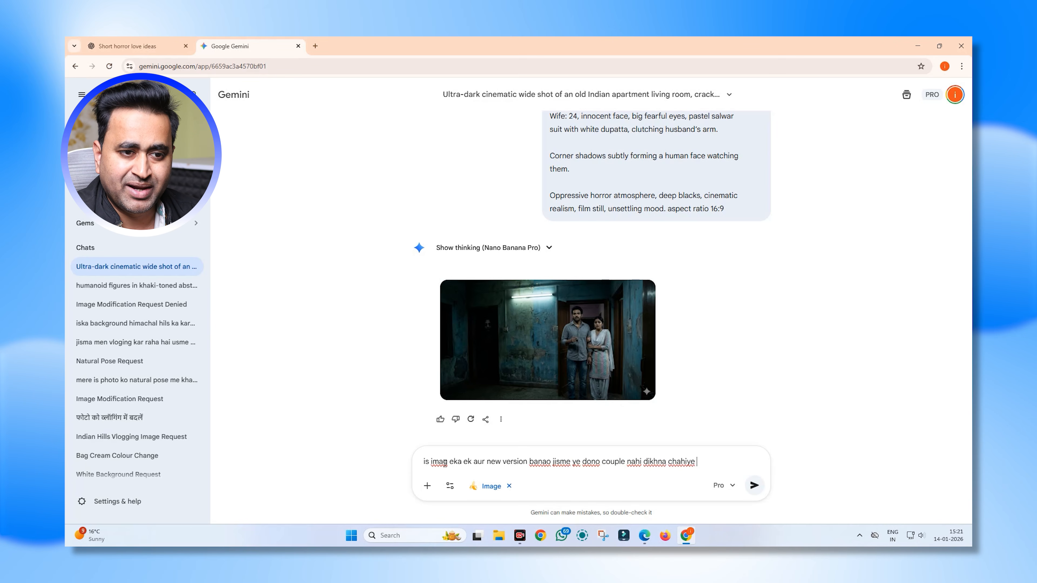
{"action": "type", "text": "hadow face dikhna chahiye, door close hona chah"}
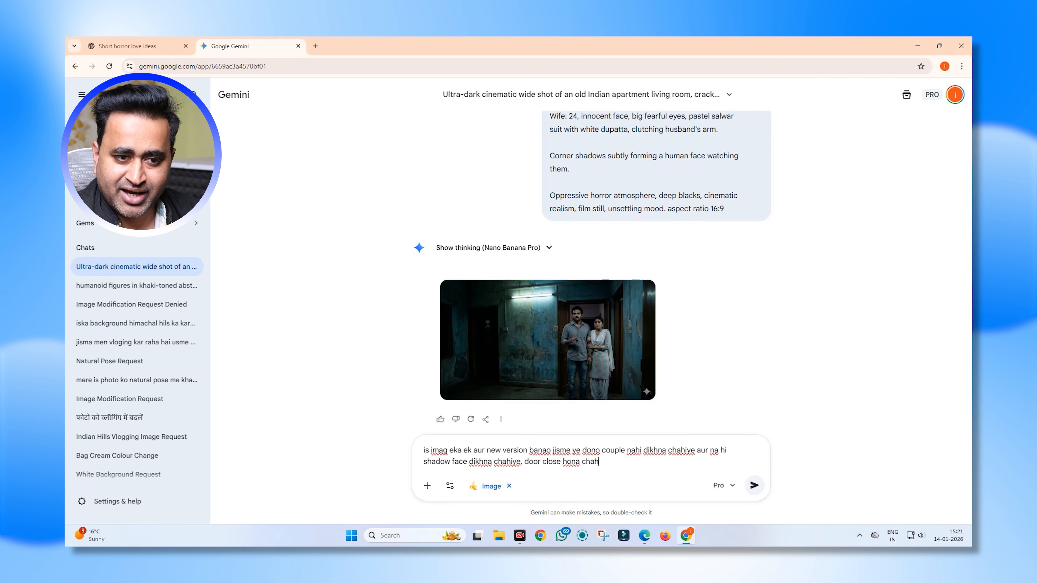
{"action": "type", "text": "iye"}
{"action": "key", "text": "Return"}
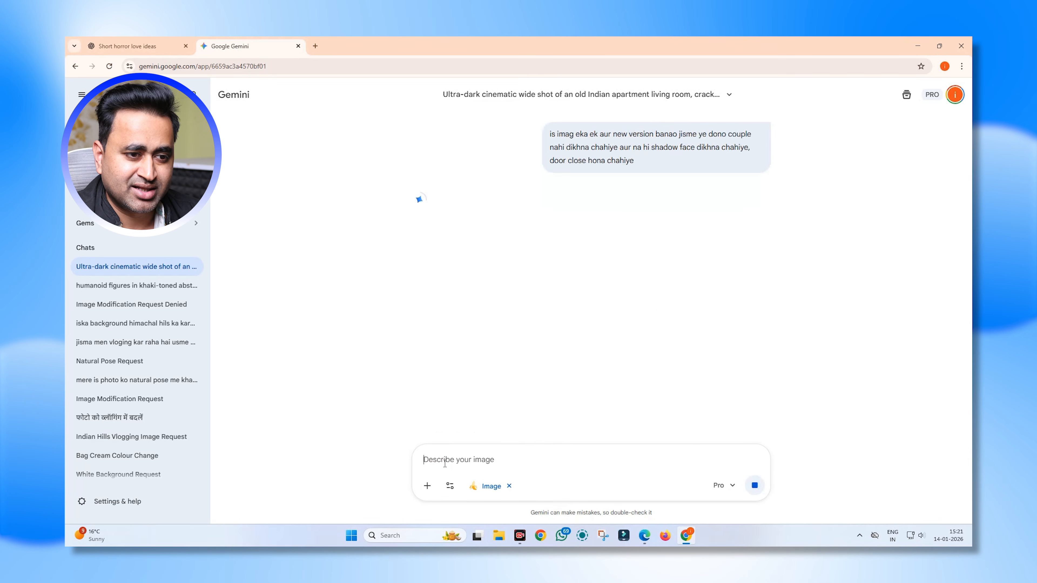
Preview the empty-room version and download the image of the couple at full size
{"action": "left_click", "coordinate": [550, 304]}
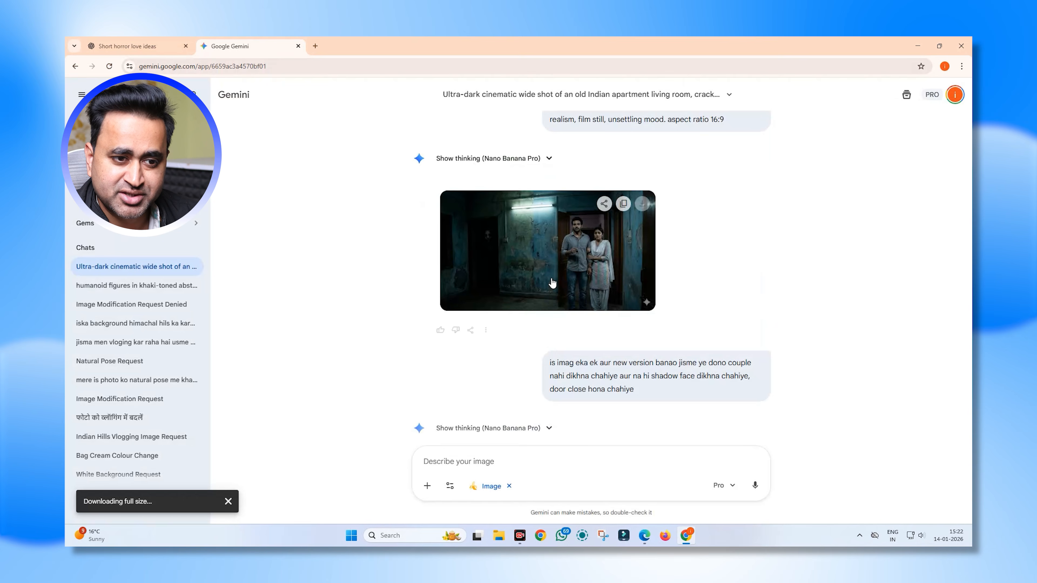
{"action": "left_click", "coordinate": [551, 280]}
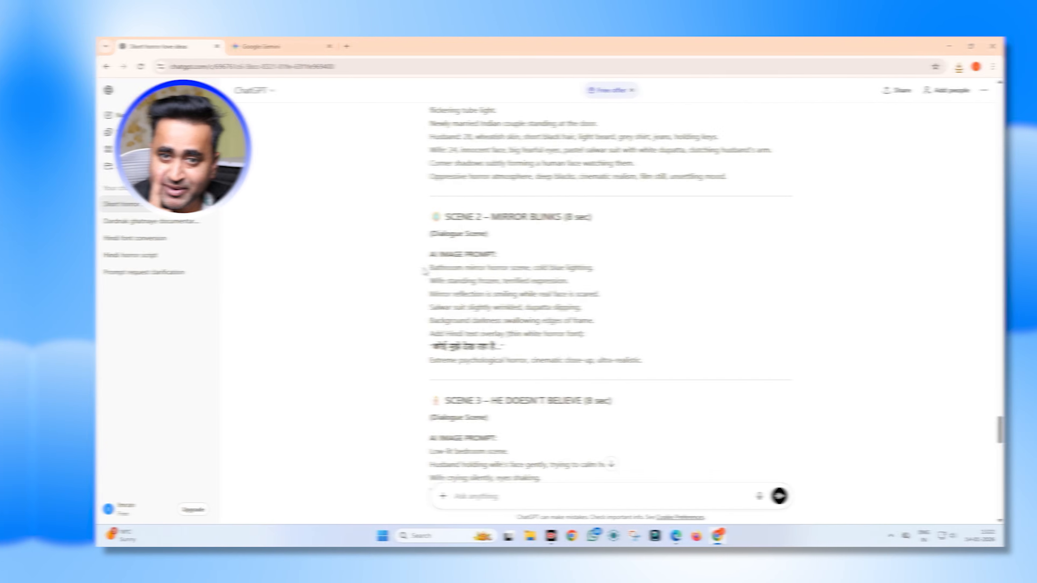
Copy the Scene 2 "Mirror Blinks" image prompt from ChatGPT into Gemini's image description
{"action": "left_click_drag", "start_coordinate": [425, 268], "coordinate": [648, 375]}
{"action": "key", "text": "ctrl+c"}
{"action": "left_click", "coordinate": [281, 47]}
{"action": "scroll", "coordinate": [442, 377], "scroll_direction": "down", "scroll_amount": 5}
{"action": "left_click", "coordinate": [476, 461]}
{"action": "key", "text": "ctrl+v"}
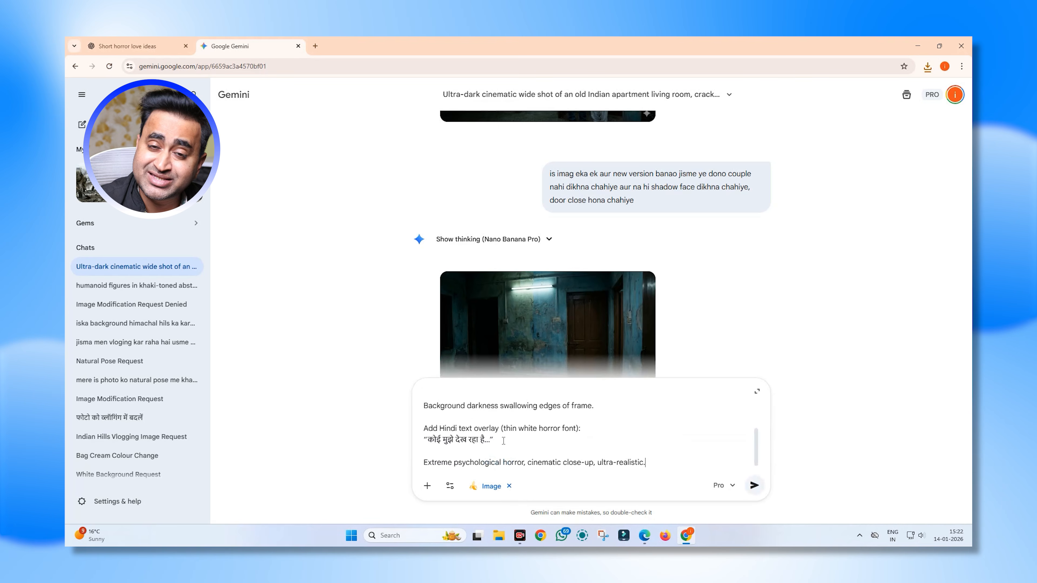
Remove the Hindi text overlay instruction and its dialogue line from the pasted Scene 2 prompt
{"action": "left_click_drag", "start_coordinate": [503, 440], "coordinate": [424, 428]}
{"action": "key", "text": "BackSpace"}
{"action": "scroll", "coordinate": [427, 404], "scroll_direction": "up", "scroll_amount": 2}
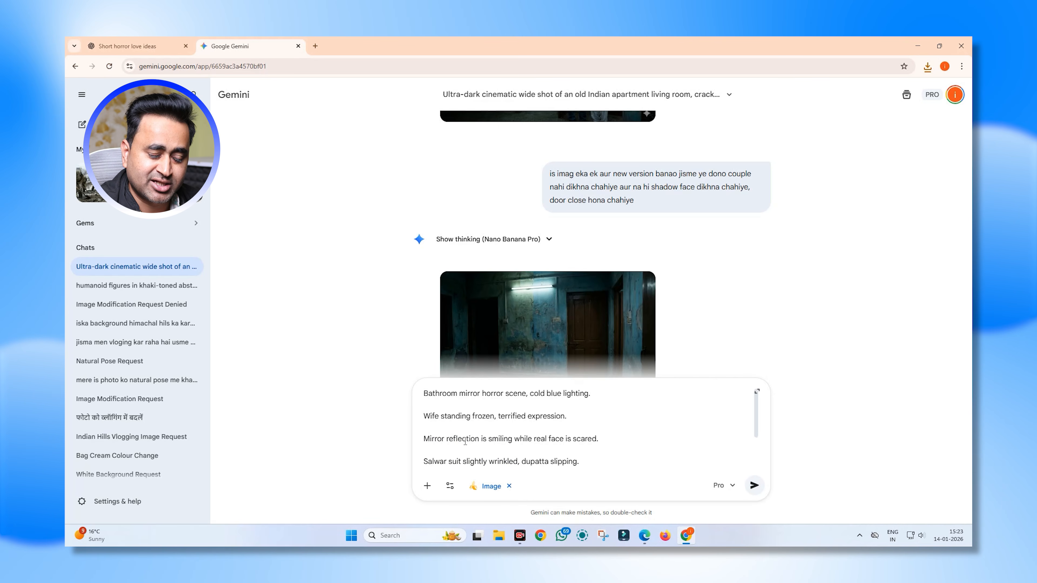
Add "ab is scene me badlo isko." as a separate opening line above the Scene 2 prompt and submit it
{"action": "type", "text": "ab is scene me badlo isko."}
{"action": "key", "text": "shift+Return"}
{"action": "key", "text": "shift+Return"}
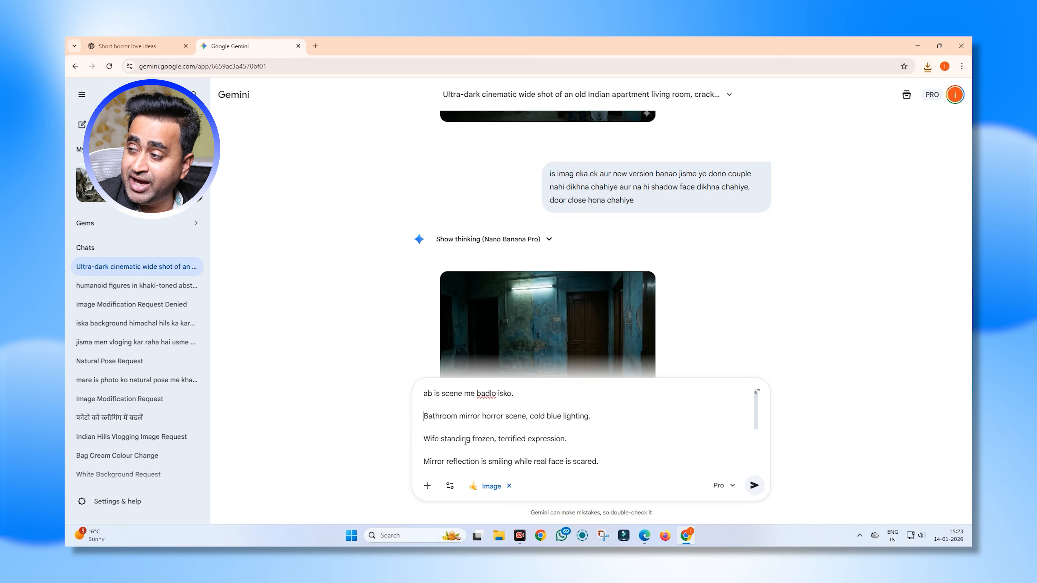
{"action": "left_click_drag", "start_coordinate": [424, 393], "coordinate": [536, 394]}
{"action": "left_click", "coordinate": [549, 395]}
{"action": "scroll", "coordinate": [550, 395], "scroll_direction": "down", "scroll_amount": 1}
{"action": "left_click", "coordinate": [754, 485]}
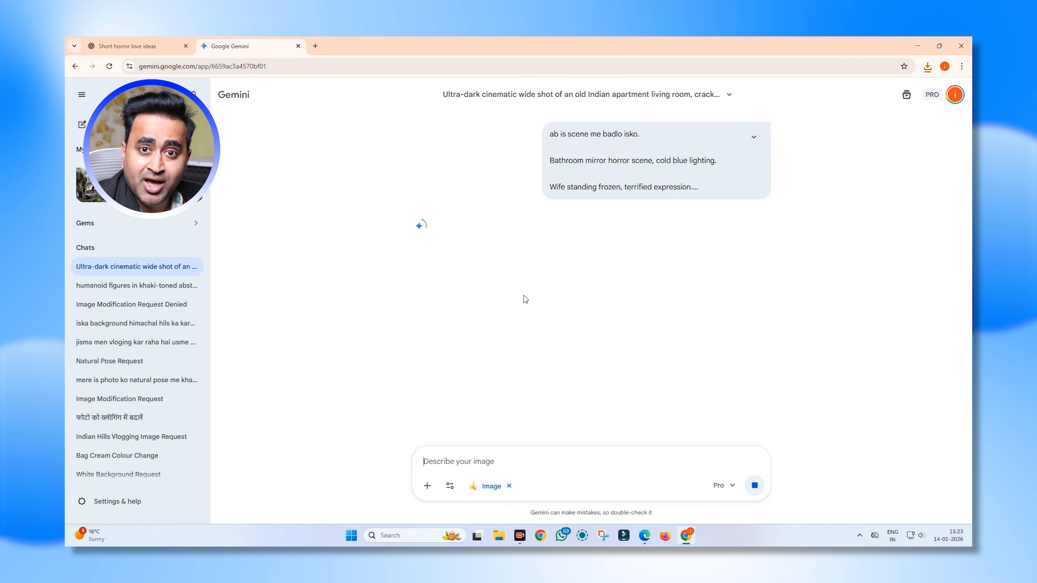
Review the full text of the submitted Scene 2 prompt and open the generated bathroom mirror image
{"action": "left_click", "coordinate": [754, 137]}
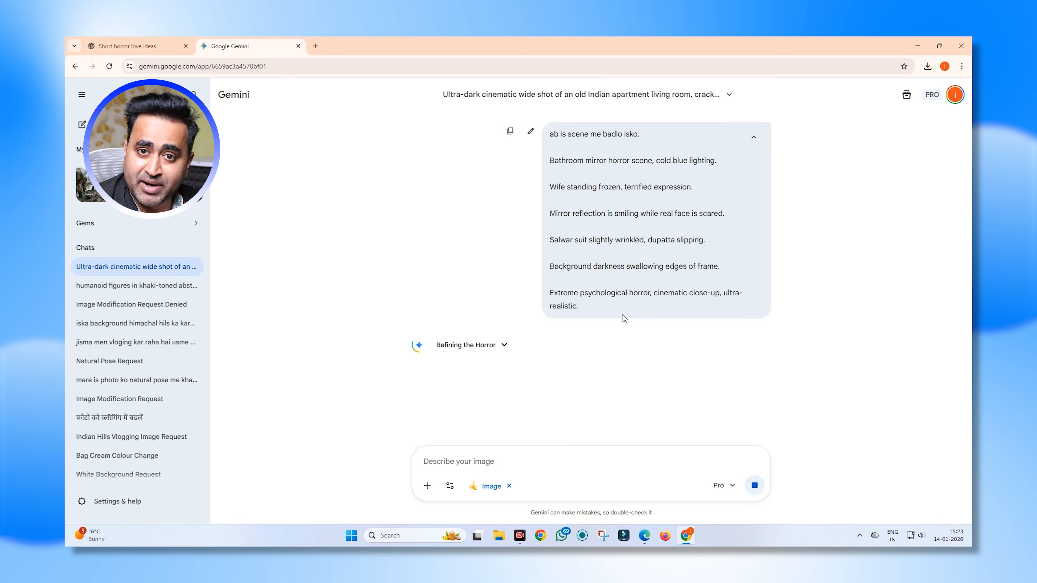
{"action": "left_click", "coordinate": [753, 137]}
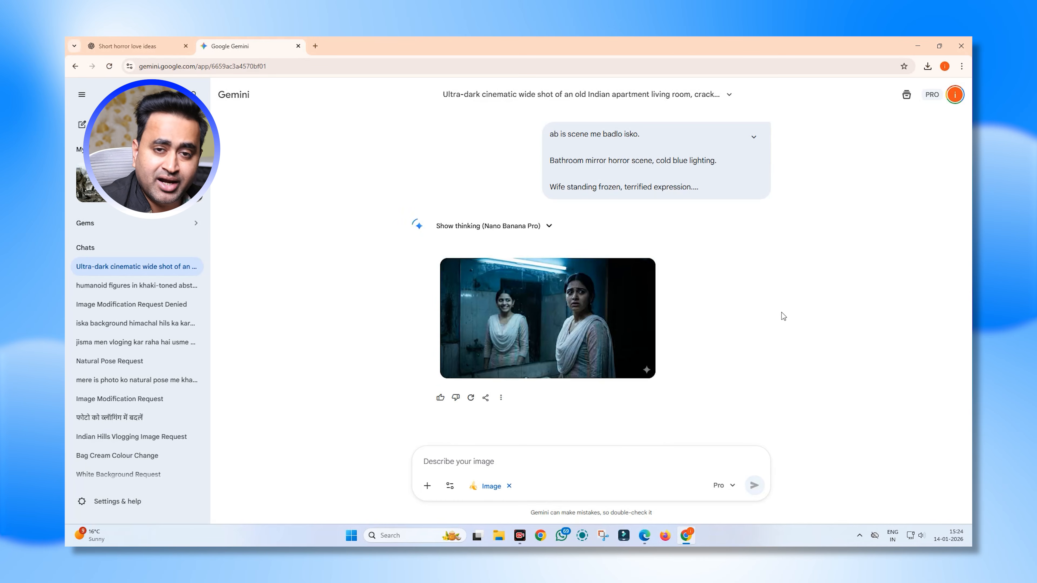
{"action": "left_click", "coordinate": [560, 321]}
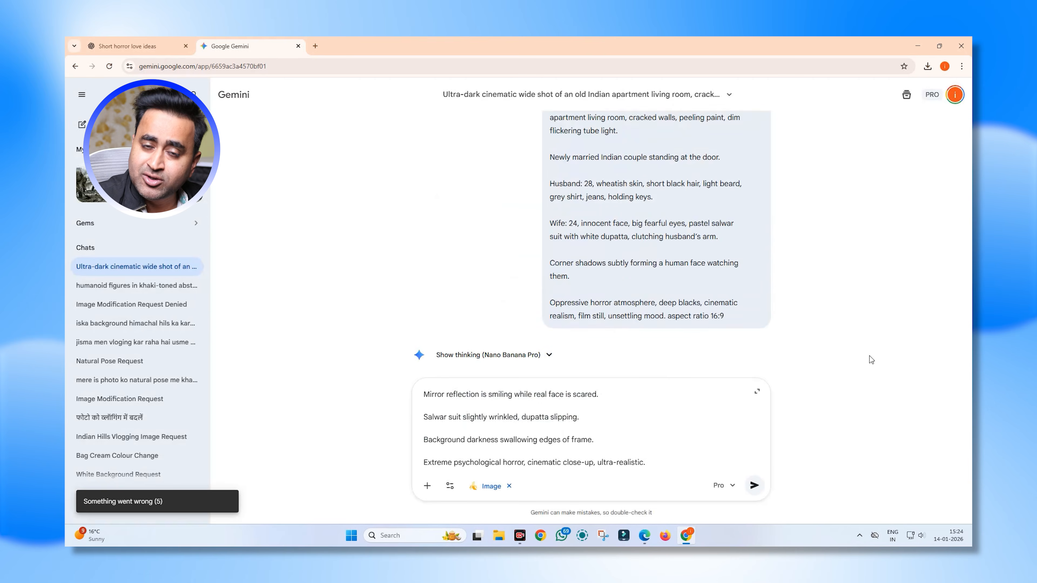
Check the earlier apartment images in the conversation and resubmit the Scene 2 mirror prompt
{"action": "scroll", "coordinate": [872, 360], "scroll_direction": "up", "scroll_amount": 1}
{"action": "scroll", "coordinate": [871, 360], "scroll_direction": "down", "scroll_amount": 3}
{"action": "left_click", "coordinate": [573, 343]}
{"action": "key", "text": "Escape"}
{"action": "scroll", "coordinate": [553, 306], "scroll_direction": "down", "scroll_amount": 8}
{"action": "scroll", "coordinate": [682, 311], "scroll_direction": "up", "scroll_amount": 3}
{"action": "scroll", "coordinate": [681, 310], "scroll_direction": "down", "scroll_amount": 3}
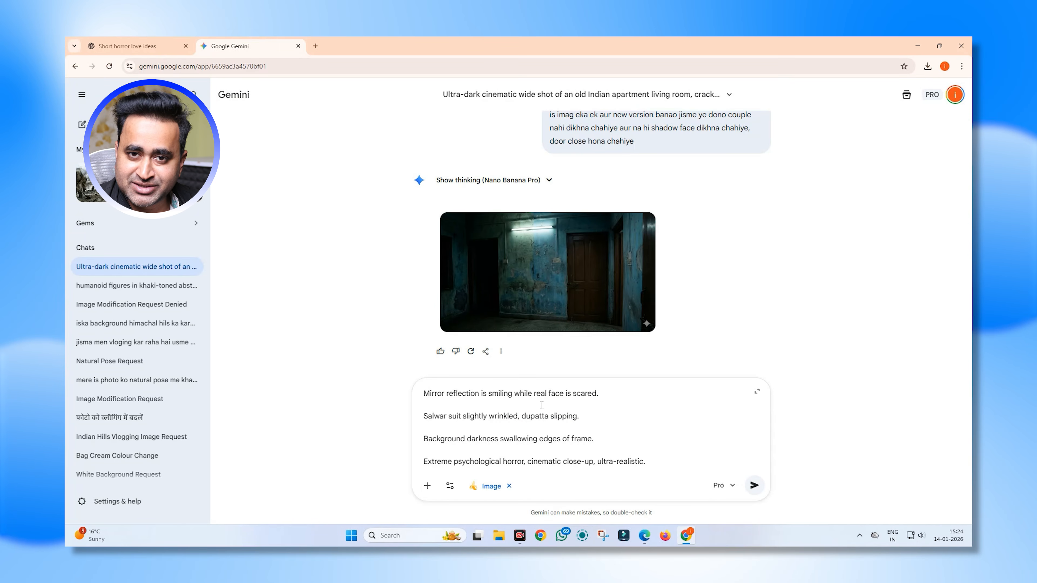
{"action": "left_click", "coordinate": [753, 485]}
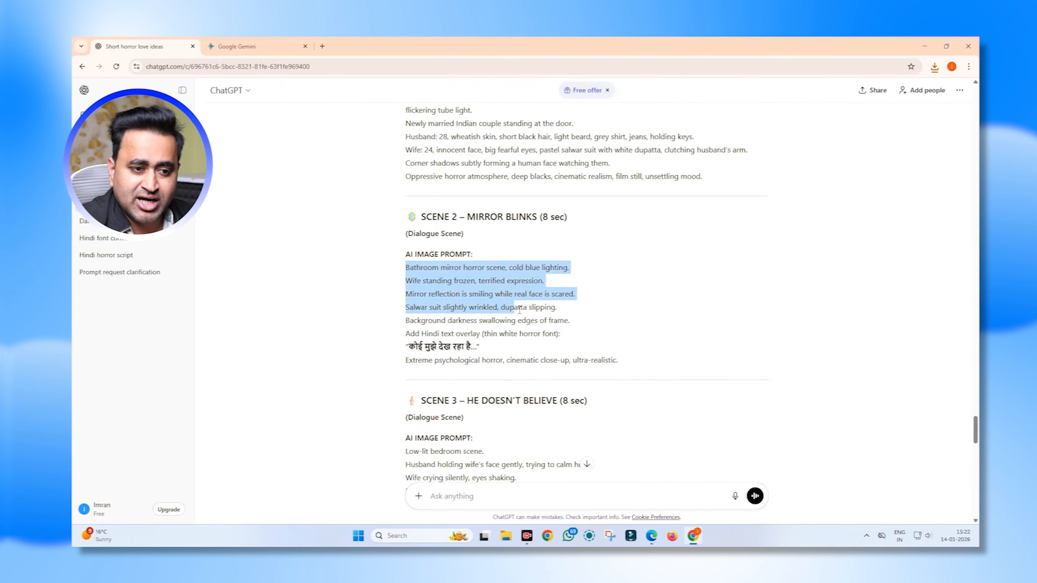
Copy ChatGPT's Scene 2 prompt into Gemini, put "ab is scene me badlo isko." on its own line above it, and submit it
{"action": "left_click_drag", "start_coordinate": [609, 324], "coordinate": [678, 359]}
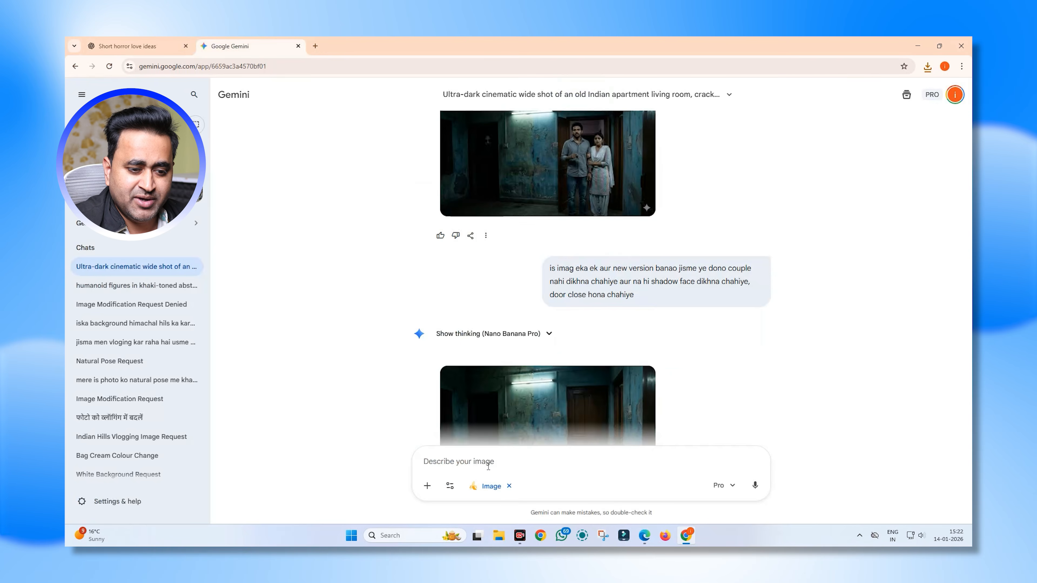
{"action": "key", "text": "ctrl+v"}
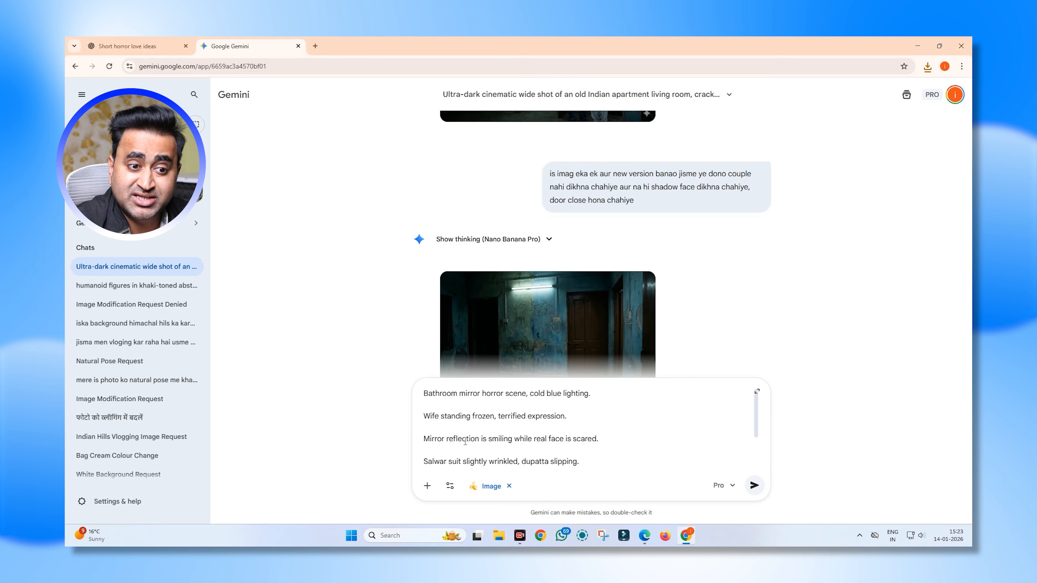
{"action": "type", "text": "ab is scene me badlo isko."}
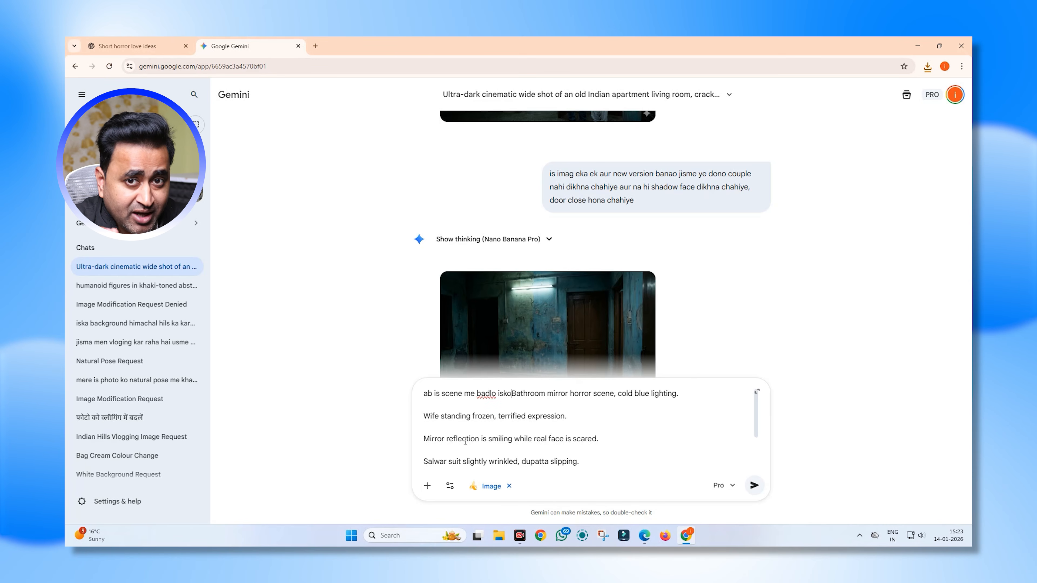
{"action": "key", "text": "shift+Return"}
{"action": "key", "text": "shift+Return"}
{"action": "left_click_drag", "start_coordinate": [423, 394], "coordinate": [551, 393]}
{"action": "scroll", "coordinate": [555, 413], "scroll_direction": "down", "scroll_amount": 2}
{"action": "left_click", "coordinate": [754, 485]}
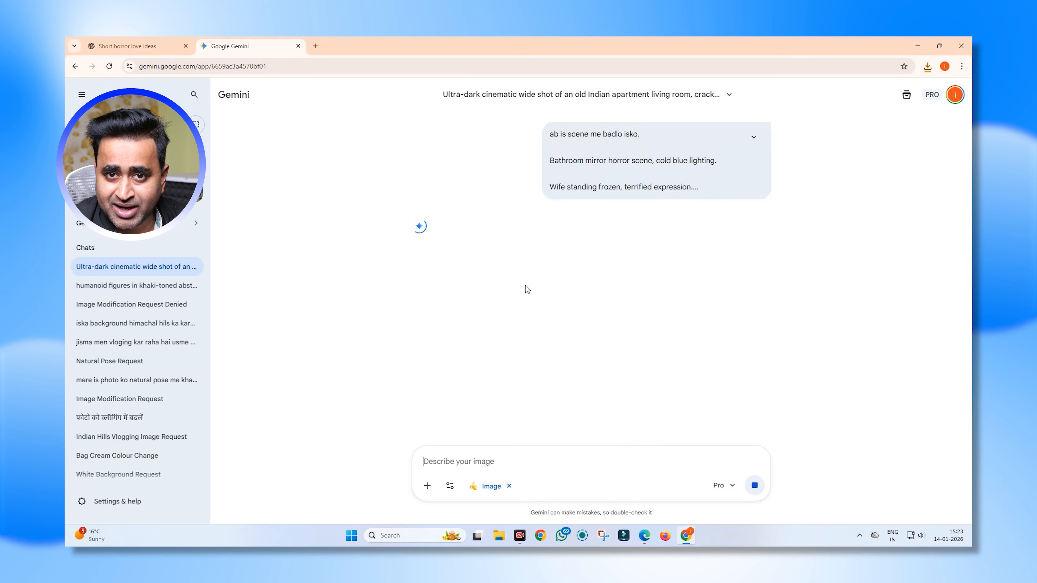
Check the generated mirror image against its full prompt, and submit the Scene 2 prompt again
{"action": "left_click", "coordinate": [660, 156]}
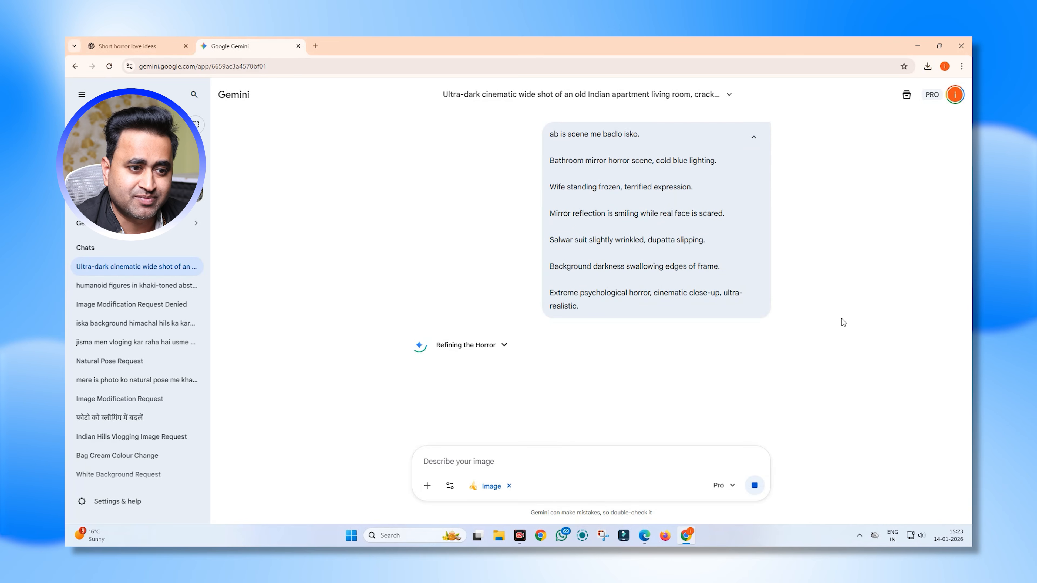
{"action": "left_click", "coordinate": [753, 142]}
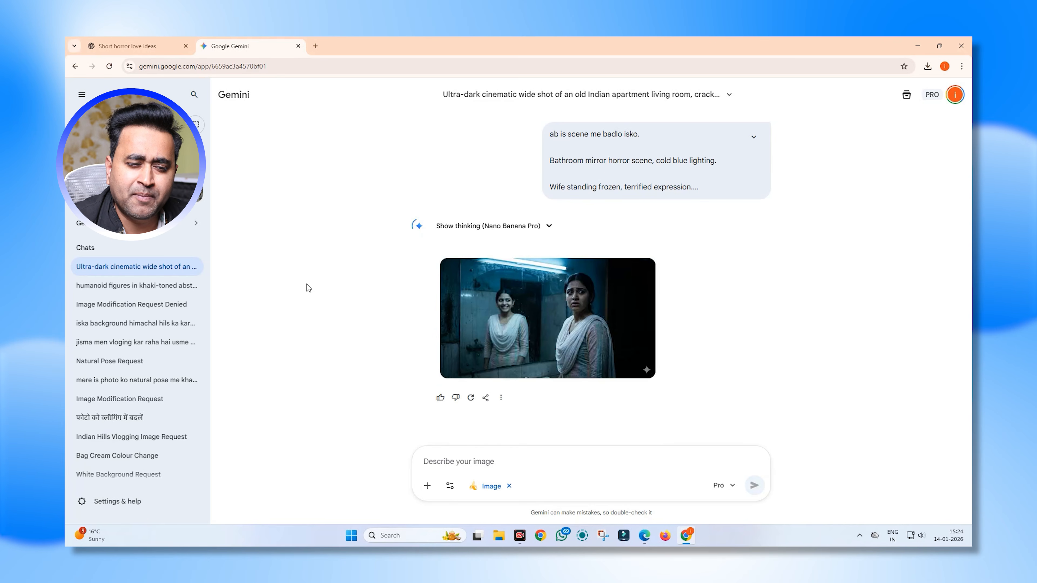
{"action": "left_click", "coordinate": [560, 322]}
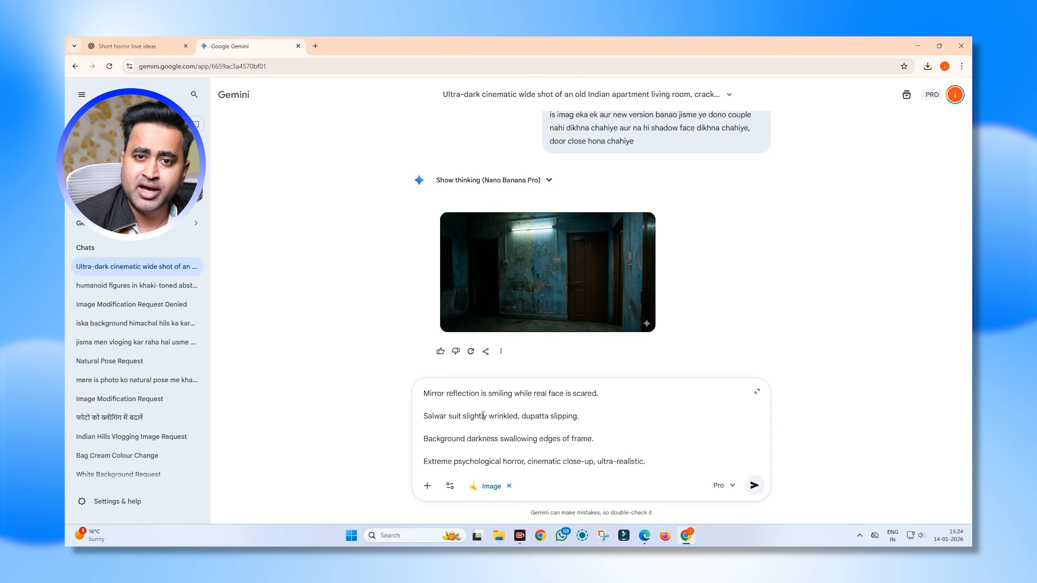
{"action": "key", "text": "Return"}
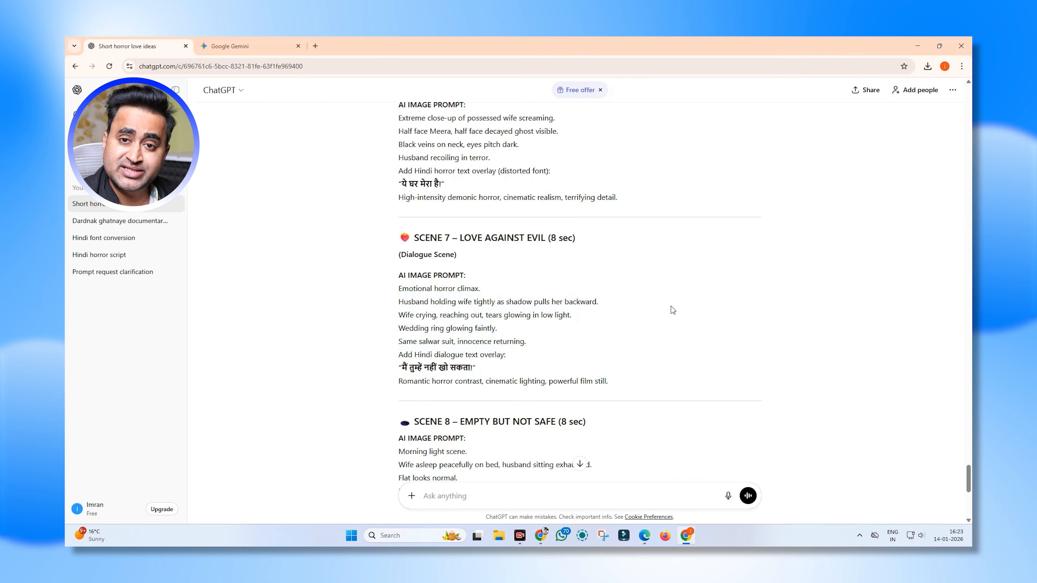
Ask ChatGPT: "ab sare prompt ko update karke do dobara jisme cinatic video prompt bhi add hona chahiye camera angle and movement"
{"action": "scroll", "coordinate": [672, 312], "scroll_direction": "down", "scroll_amount": 6}
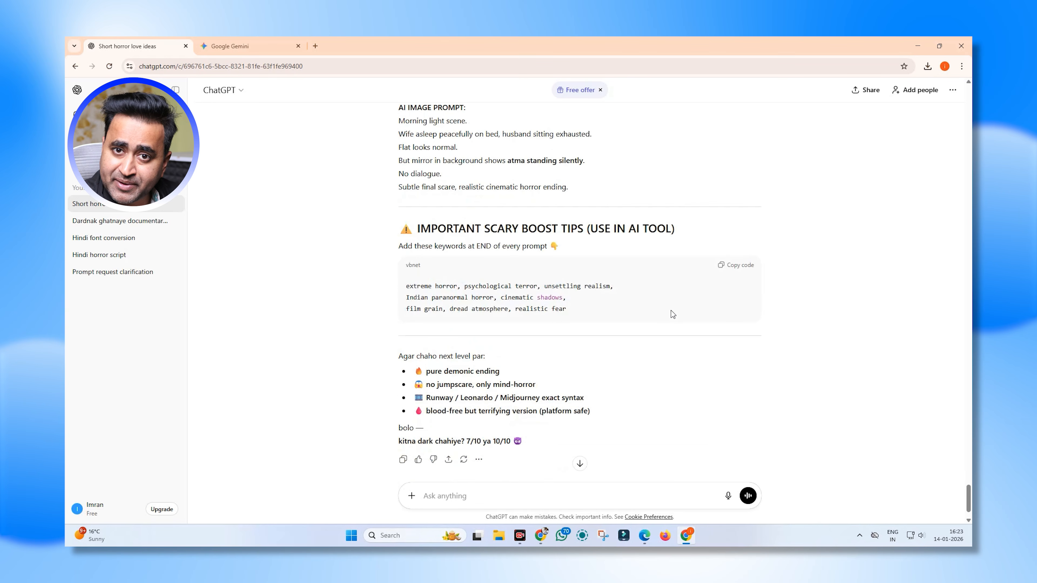
{"action": "scroll", "coordinate": [673, 314], "scroll_direction": "down", "scroll_amount": 1}
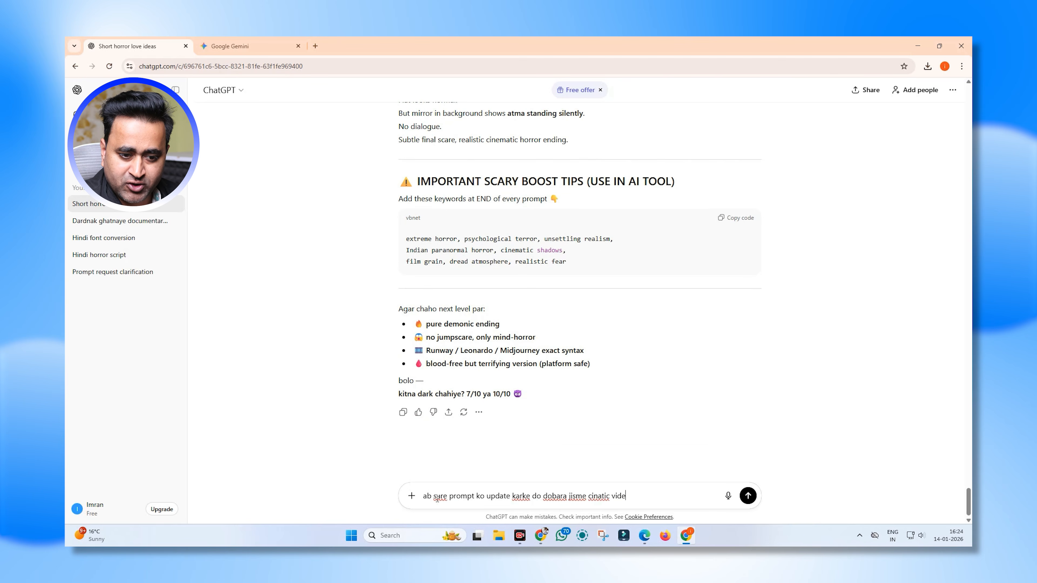
{"action": "type", "text": "d hona chahiye camera angle and movement"}
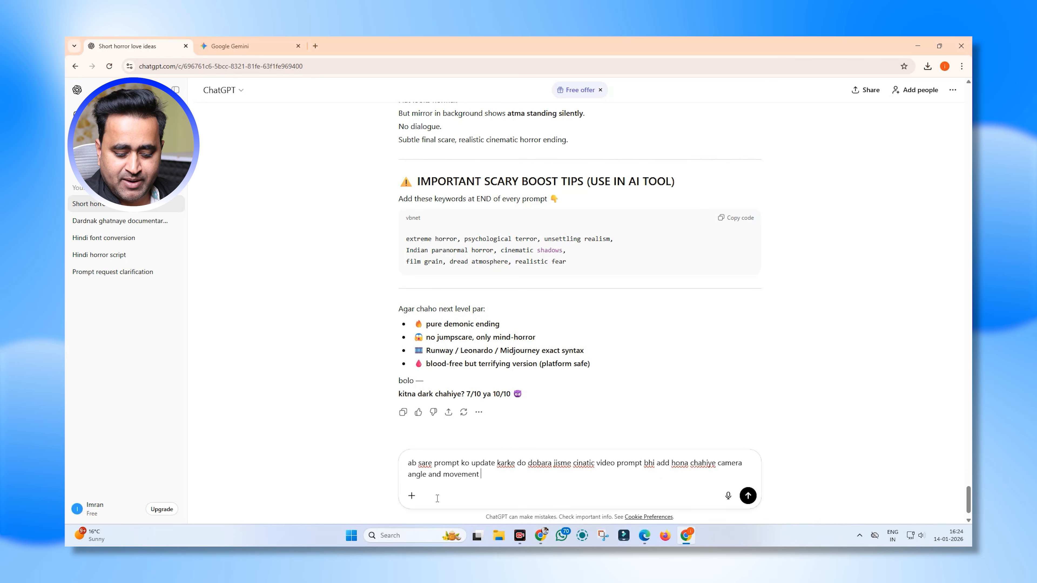
{"action": "key", "text": "Return"}
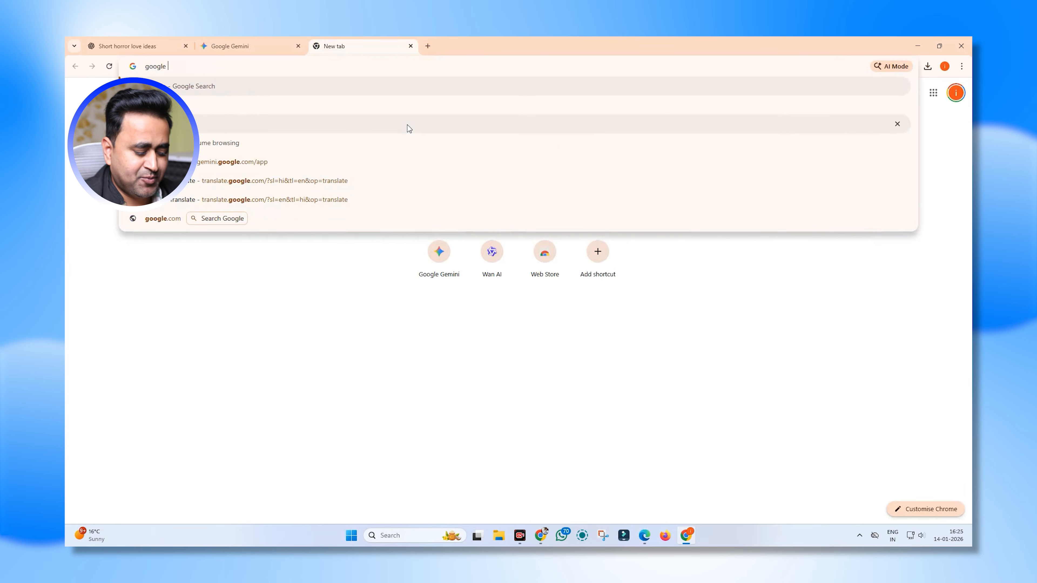
Search the web for "google flow" in a new tab, open Google Flow, and set the generation mode to Frames to Video
{"action": "type", "text": "e flow"}
{"action": "key", "text": "Return"}
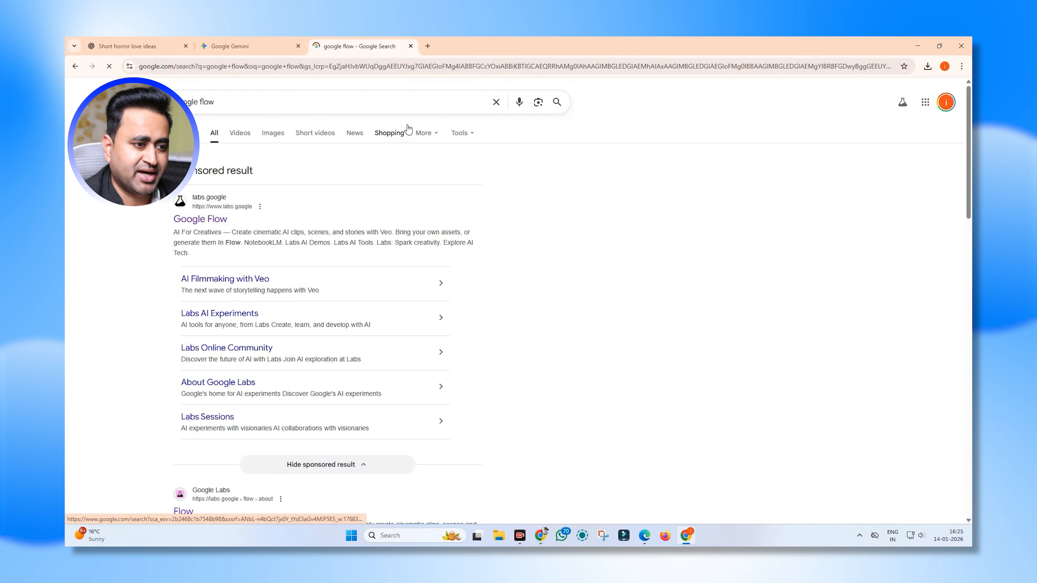
{"action": "left_click", "coordinate": [189, 219]}
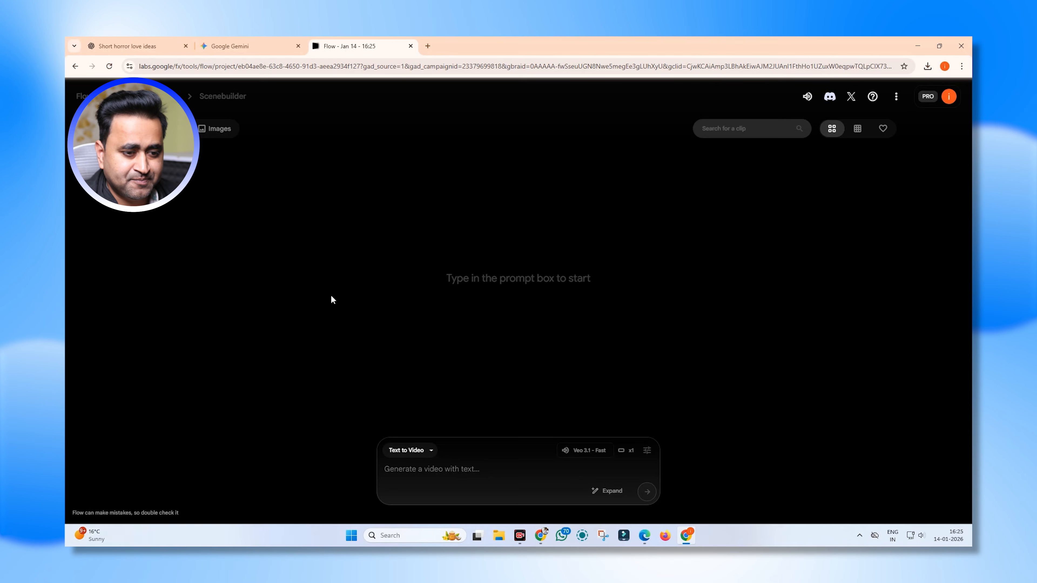
{"action": "left_click", "coordinate": [410, 451]}
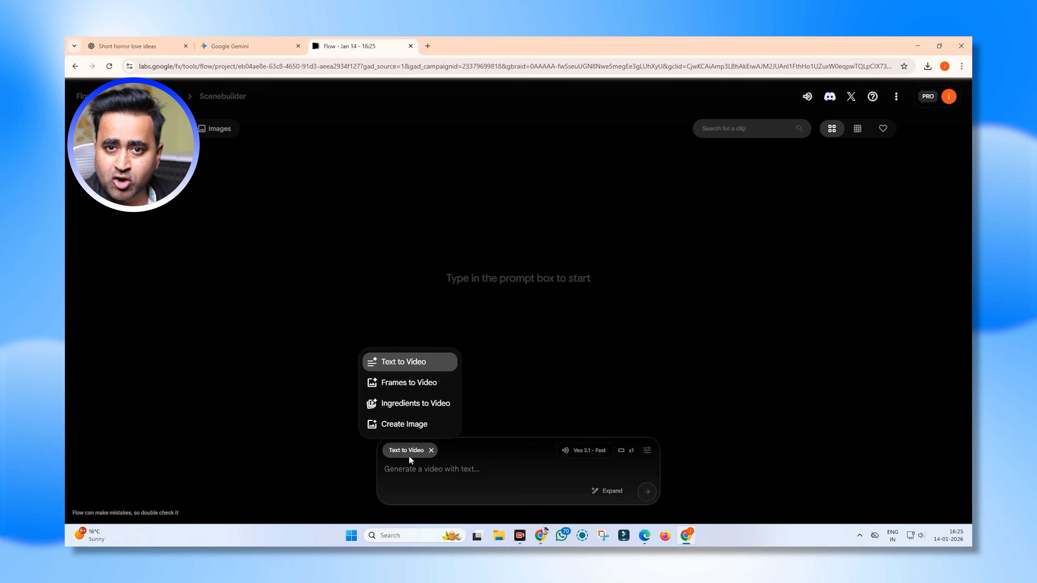
{"action": "left_click", "coordinate": [399, 386]}
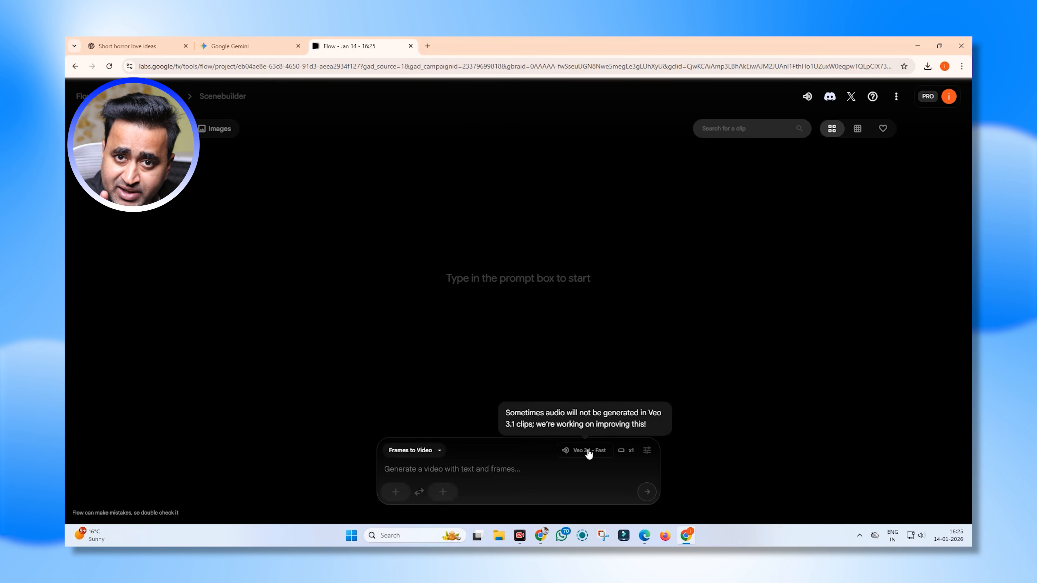
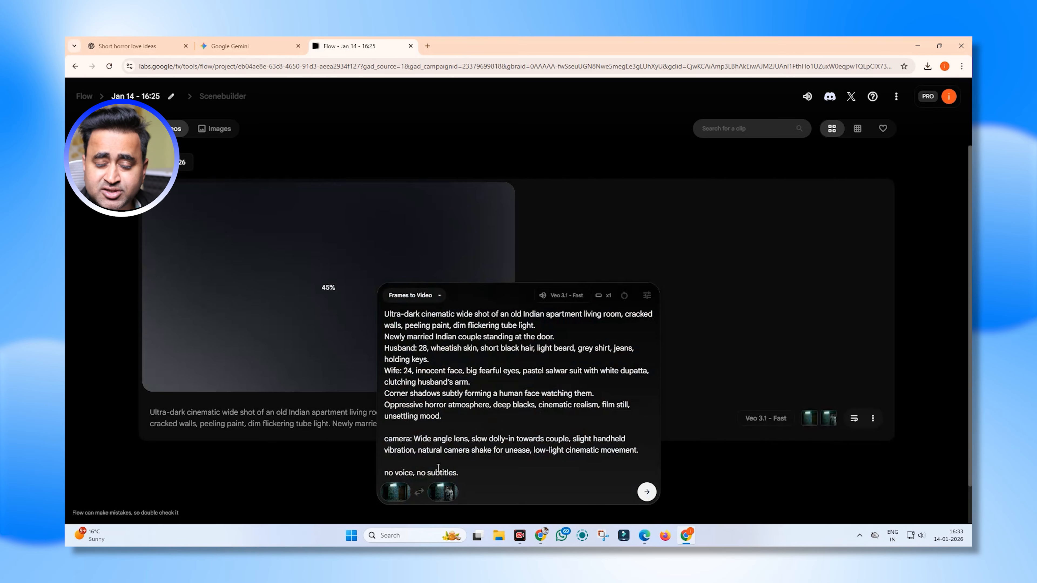
Select the image of the couple standing in the old apartment again as the video's end frame
{"action": "left_click", "coordinate": [444, 496]}
{"action": "left_click", "coordinate": [444, 494]}
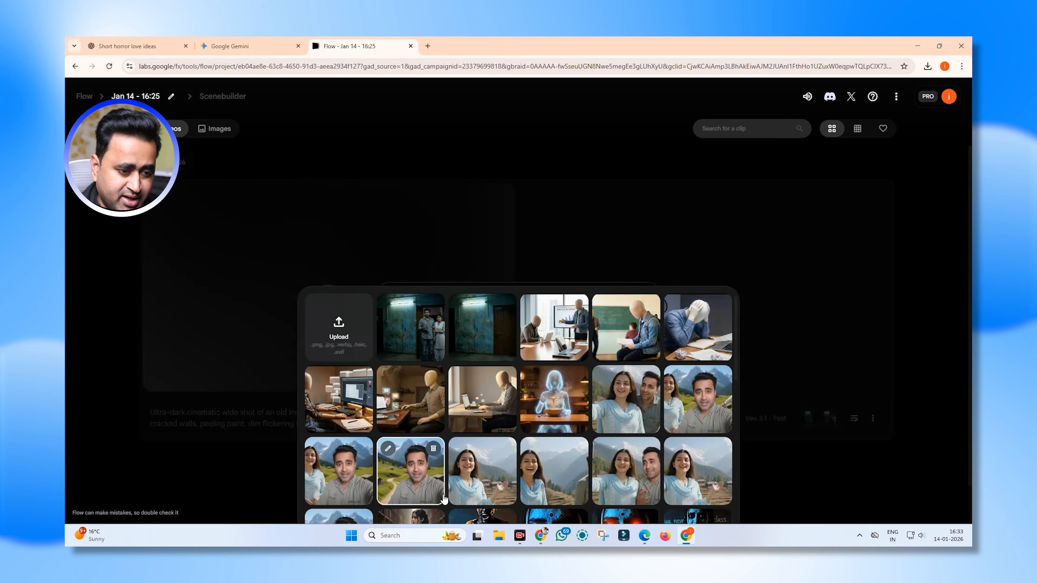
{"action": "left_click", "coordinate": [404, 342]}
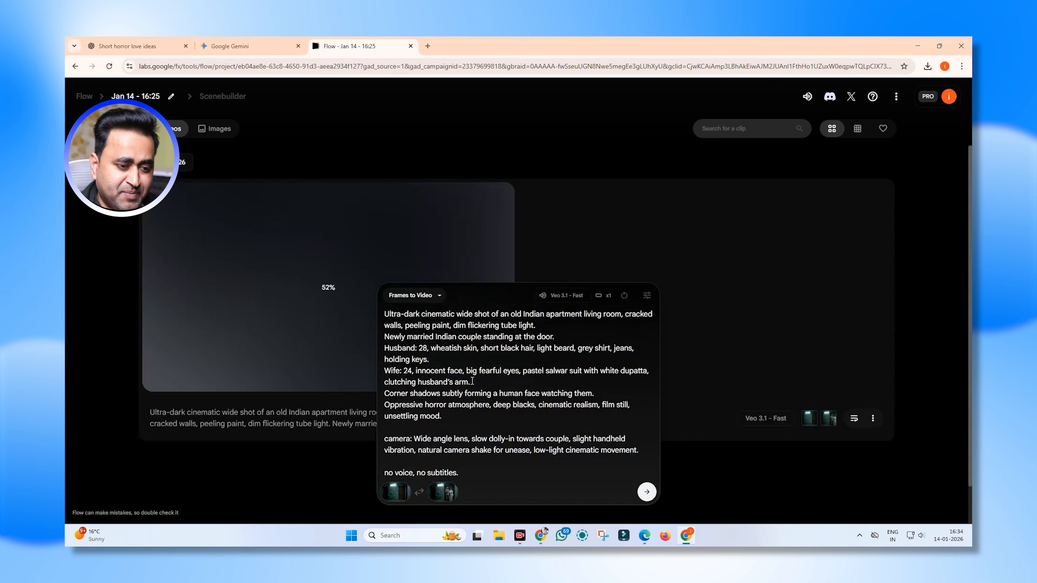
Compare the scene description and camera text in Flow's prompt with ChatGPT's Scene 1 image and video prompts
{"action": "left_click_drag", "start_coordinate": [383, 314], "coordinate": [505, 420]}
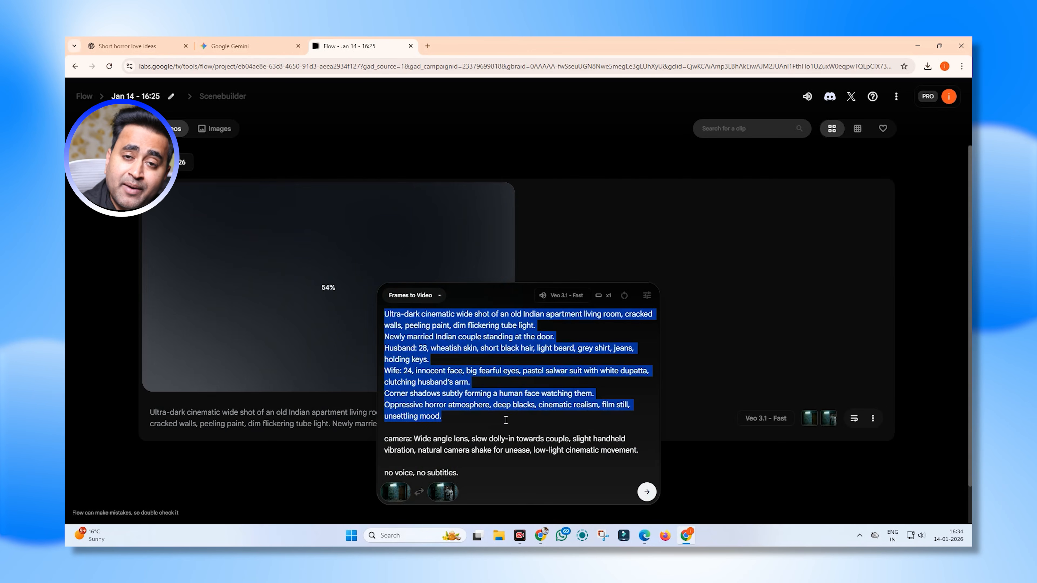
{"action": "left_click", "coordinate": [127, 45]}
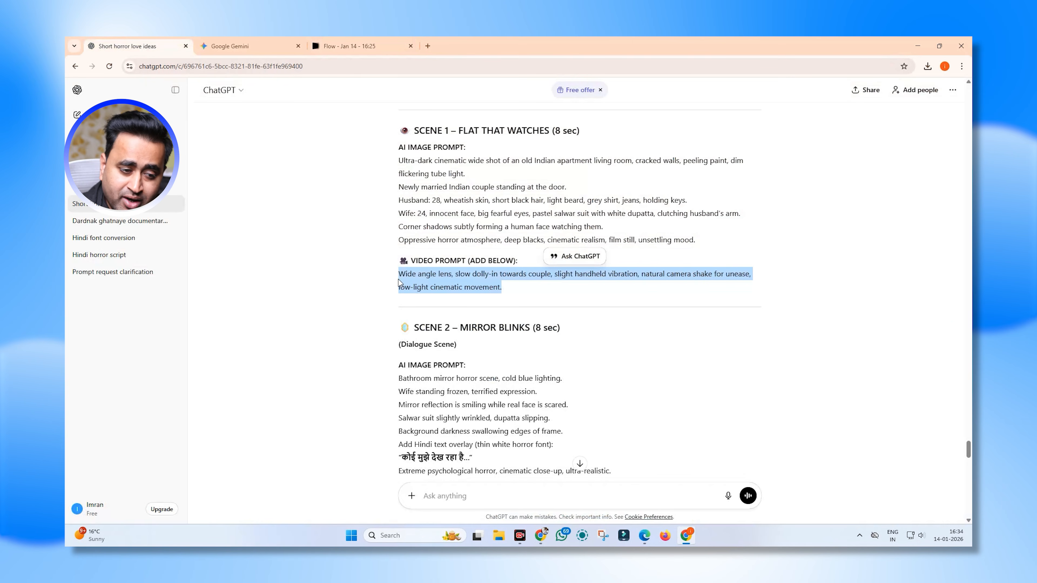
{"action": "left_click", "coordinate": [401, 176]}
{"action": "left_click_drag", "start_coordinate": [396, 161], "coordinate": [602, 227]}
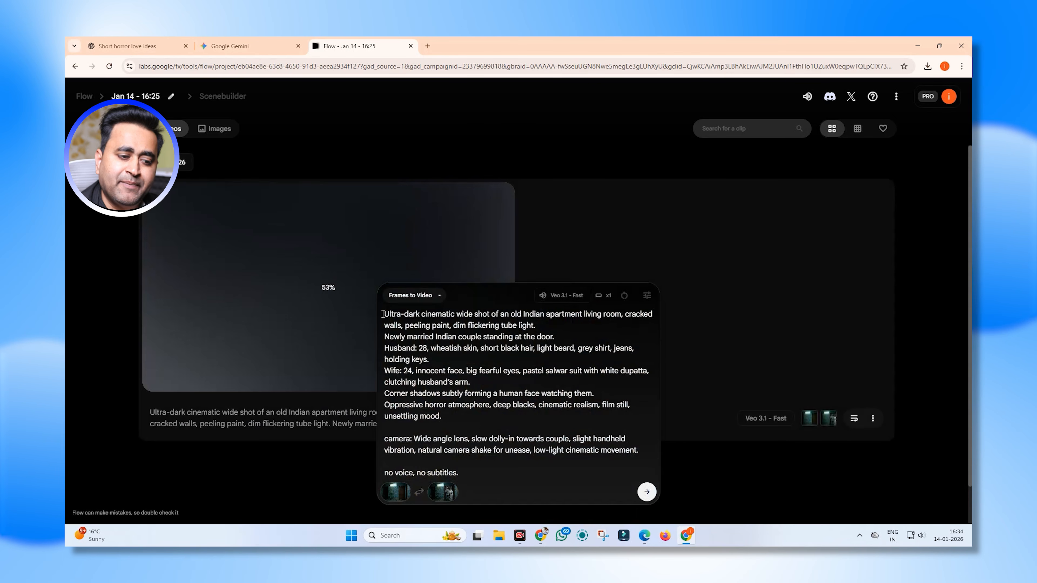
{"action": "left_click_drag", "start_coordinate": [383, 313], "coordinate": [505, 420]}
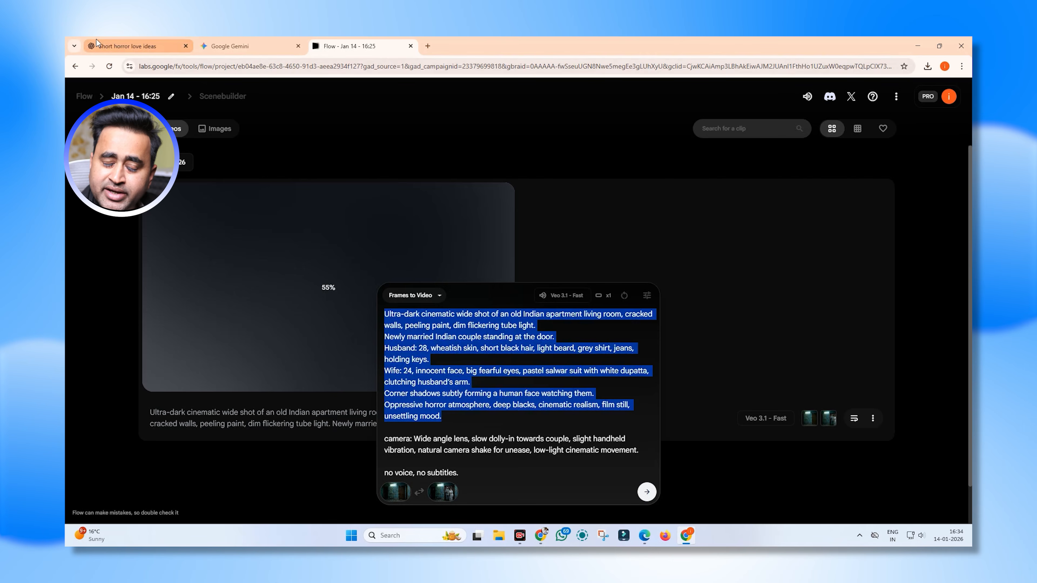
{"action": "left_click", "coordinate": [134, 46]}
{"action": "left_click", "coordinate": [409, 241]}
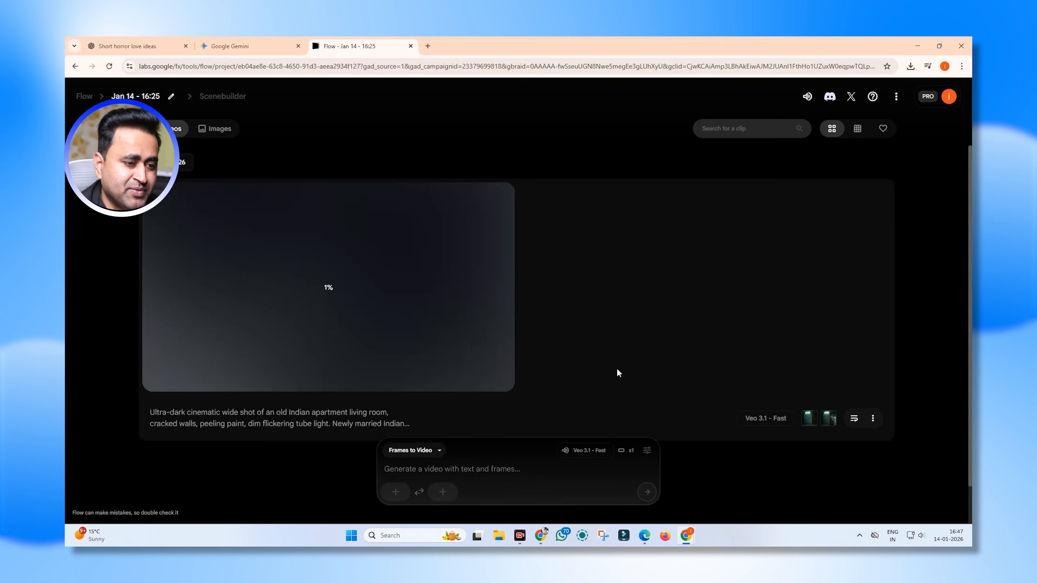
Play the generated Scene 1 apartment video and replay it from near its beginning
{"action": "left_click", "coordinate": [156, 379]}
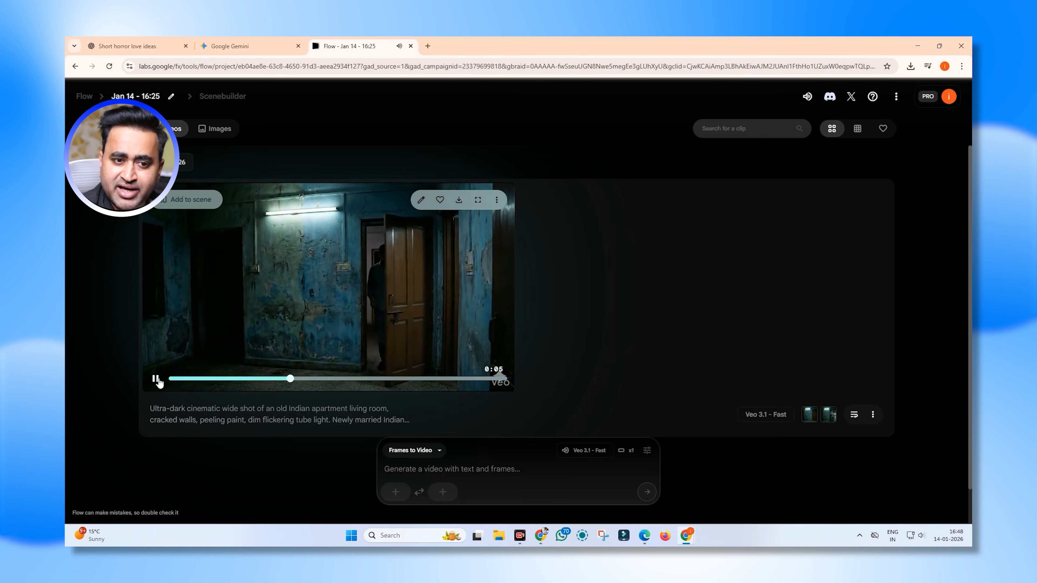
{"action": "left_click_drag", "start_coordinate": [267, 382], "coordinate": [191, 379]}
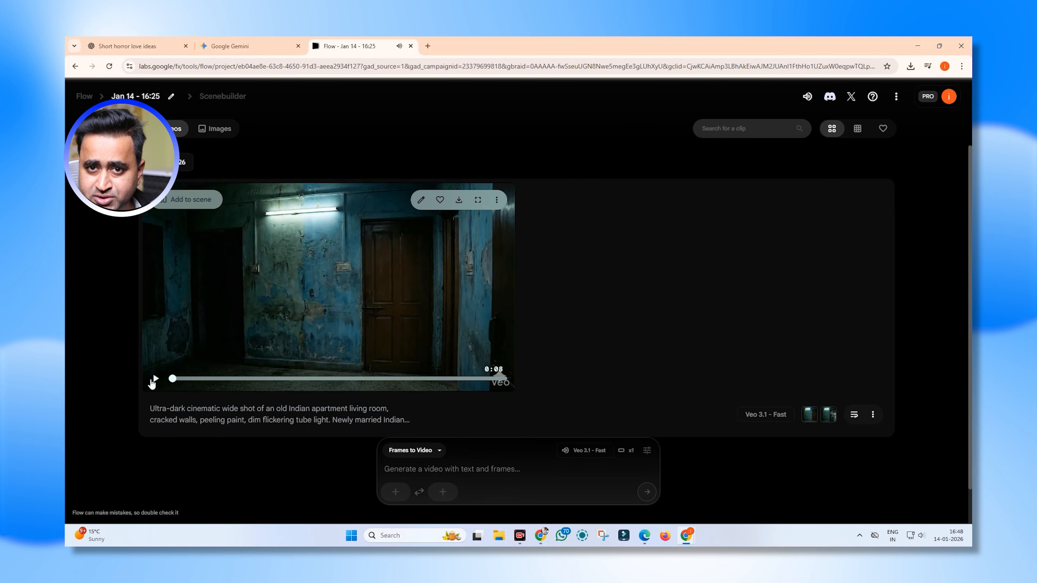
{"action": "left_click", "coordinate": [155, 379]}
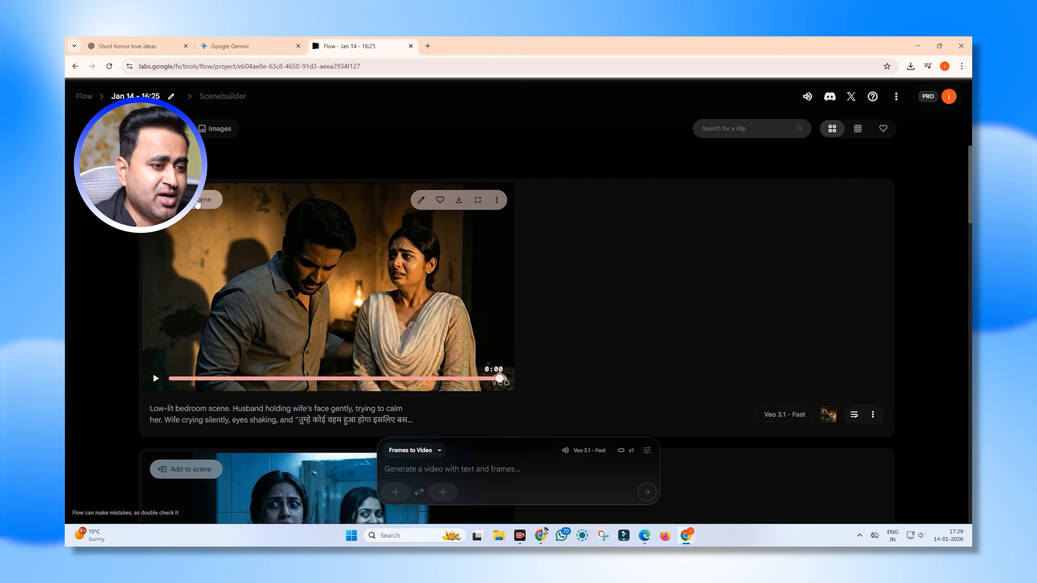
Add the low-lit bedroom clip to the scene, open Scenebuilder, and scrub through that clip almost to its end
{"action": "left_click", "coordinate": [197, 204]}
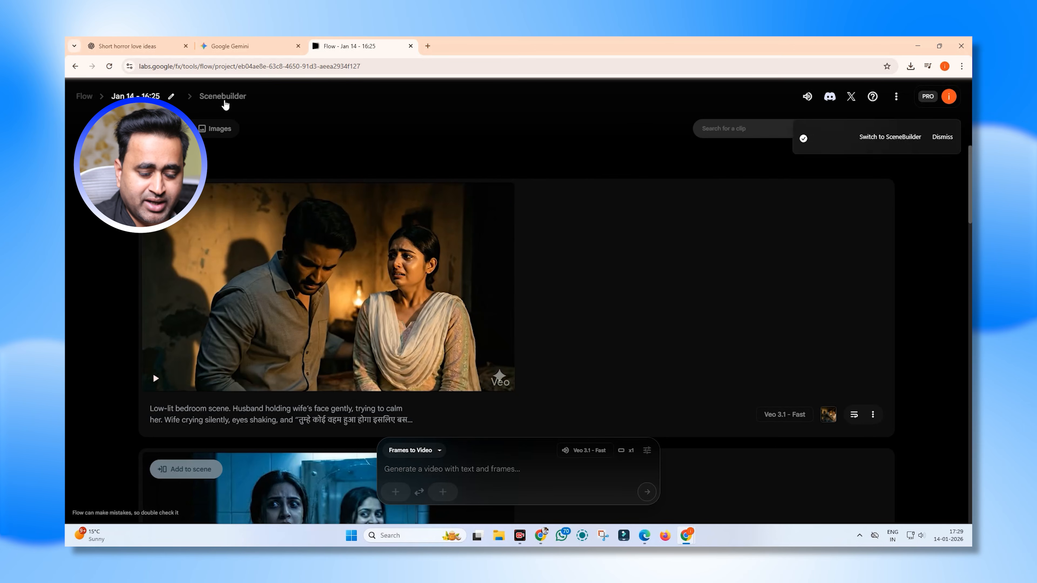
{"action": "left_click", "coordinate": [223, 97]}
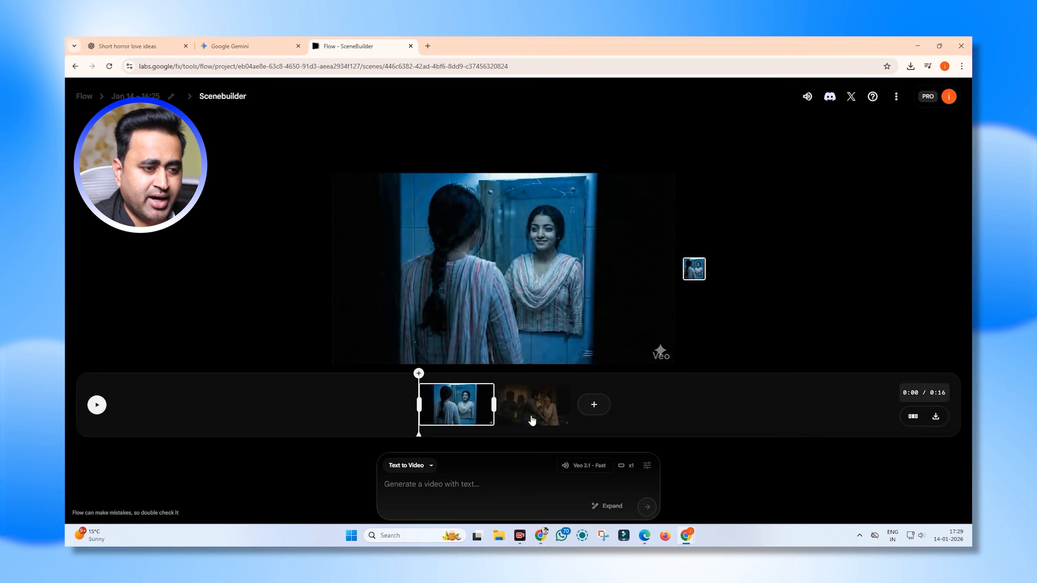
{"action": "left_click", "coordinate": [530, 420]}
{"action": "left_click_drag", "start_coordinate": [532, 434], "coordinate": [561, 430]}
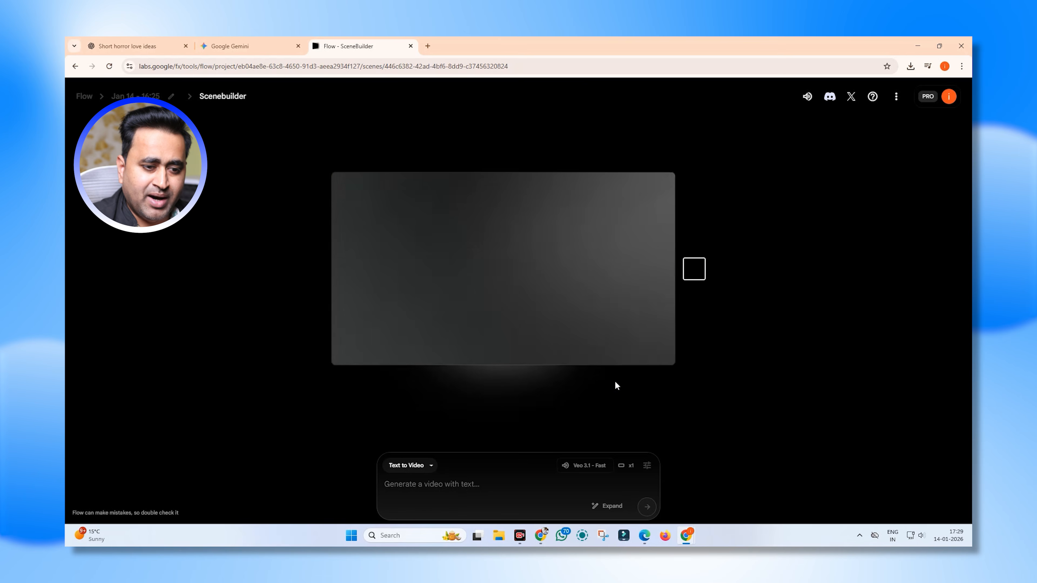
{"action": "left_click", "coordinate": [530, 415]}
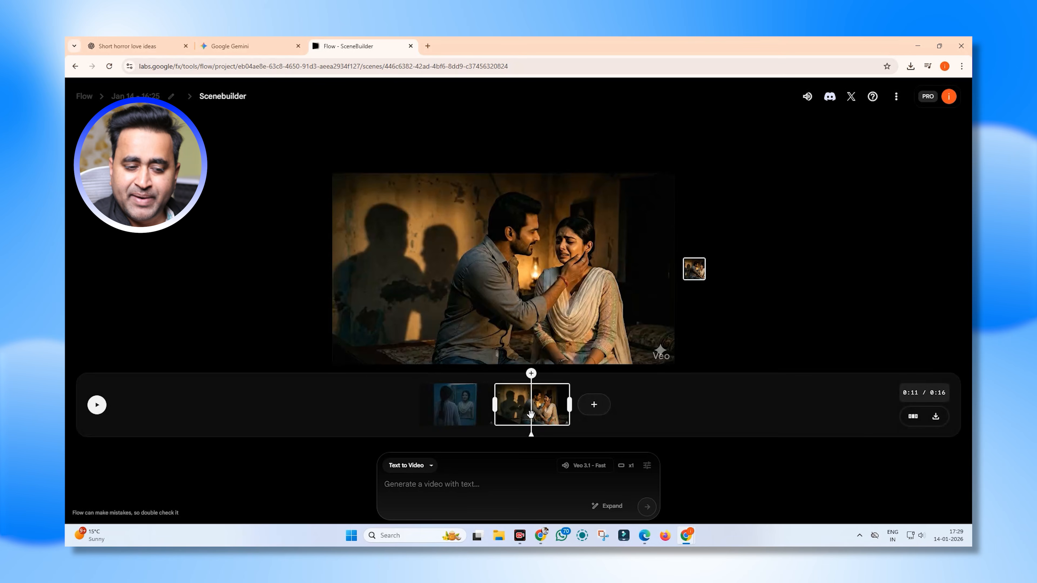
{"action": "left_click_drag", "start_coordinate": [532, 434], "coordinate": [563, 431]}
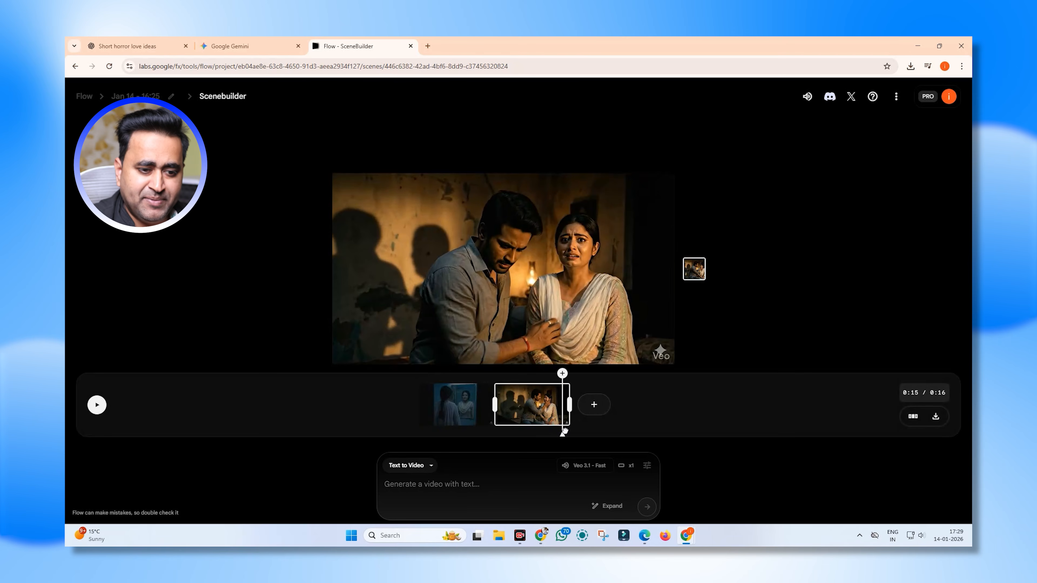
Extend the bedroom clip with a prompt beginning "women continue crying and she says" plus her Hindi dialogue line, and submit it
{"action": "left_click", "coordinate": [593, 405]}
{"action": "left_click", "coordinate": [583, 378]}
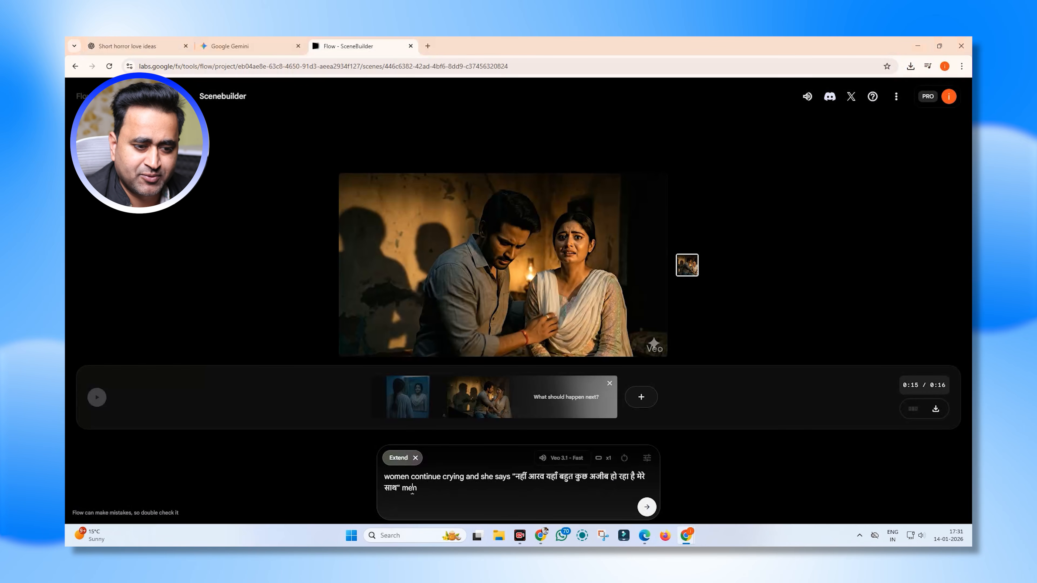
{"action": "left_click", "coordinate": [646, 508]}
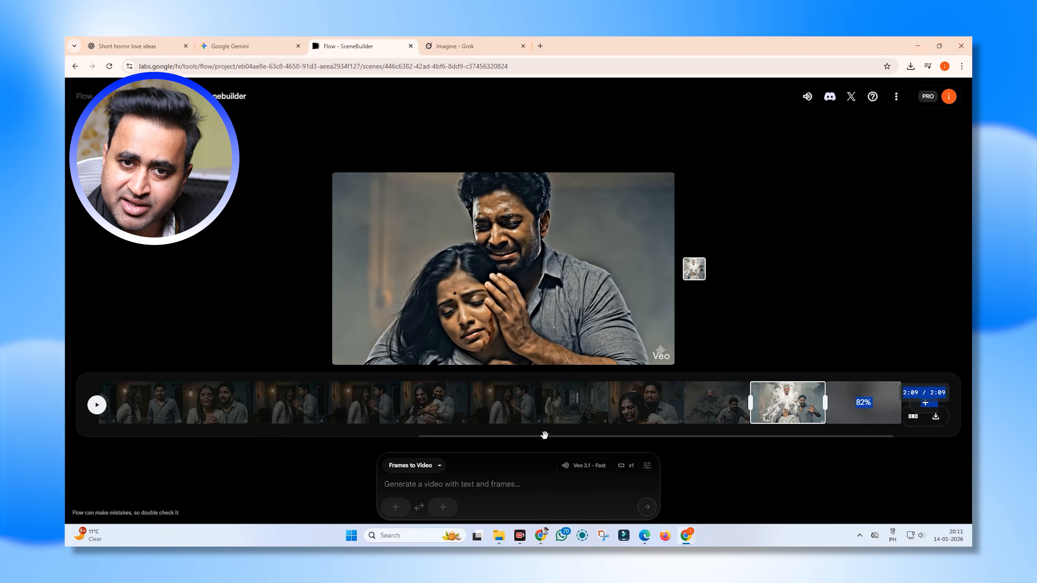
Review the clips along the Scenebuilder timeline, from the ghost attack scenes through to the newly generated final clip
{"action": "left_click_drag", "start_coordinate": [545, 436], "coordinate": [422, 433]}
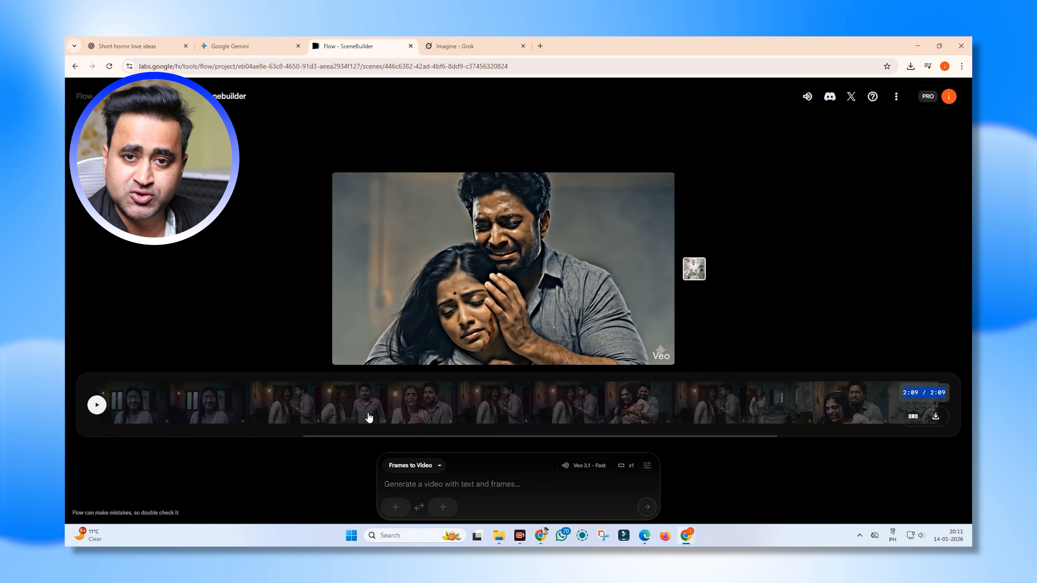
{"action": "left_click", "coordinate": [413, 406]}
{"action": "left_click", "coordinate": [489, 406]}
{"action": "left_click", "coordinate": [708, 406]}
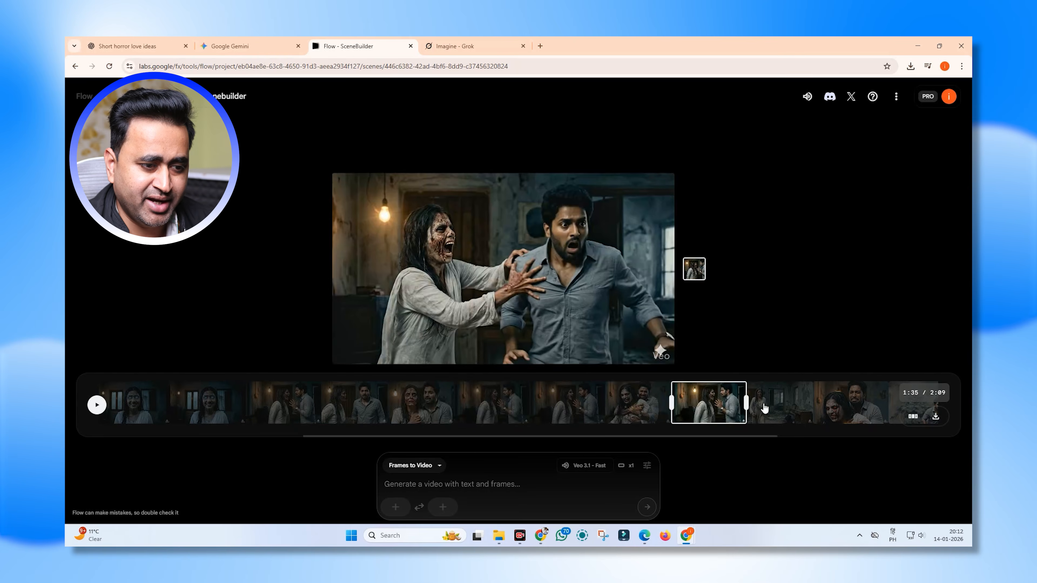
{"action": "left_click", "coordinate": [768, 406]}
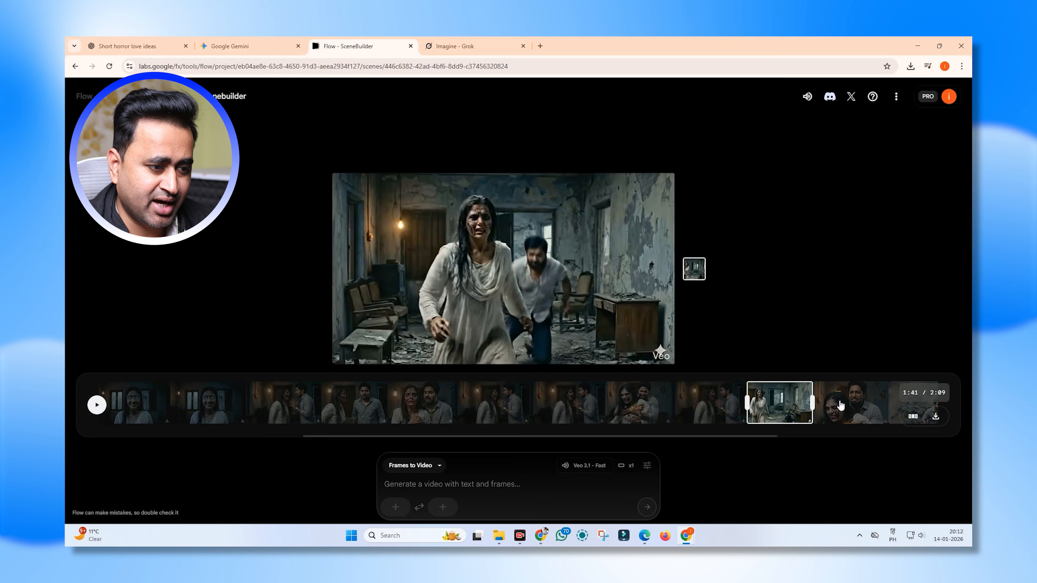
{"action": "left_click", "coordinate": [840, 406]}
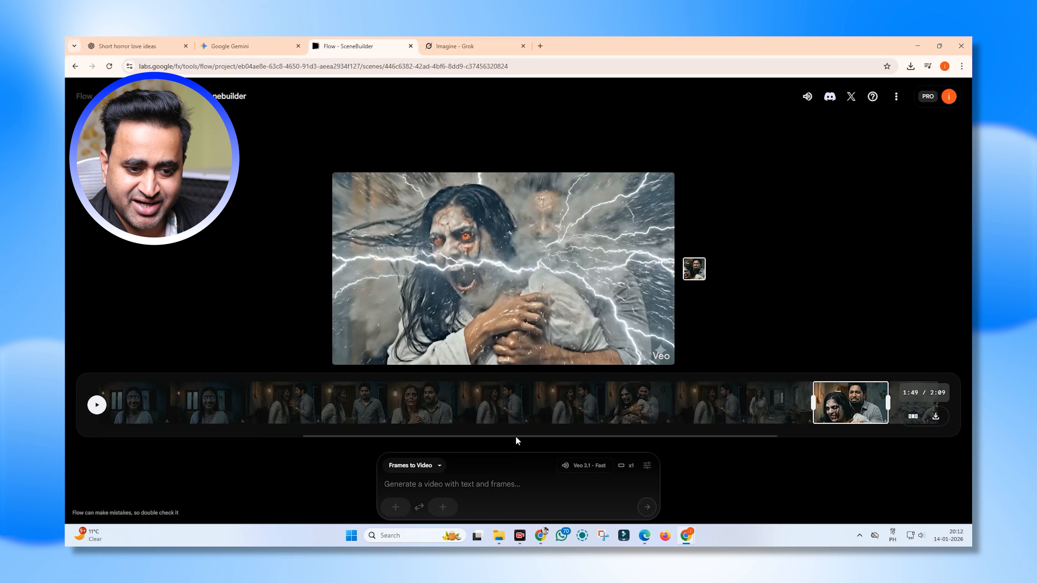
{"action": "left_click_drag", "start_coordinate": [515, 436], "coordinate": [730, 441]}
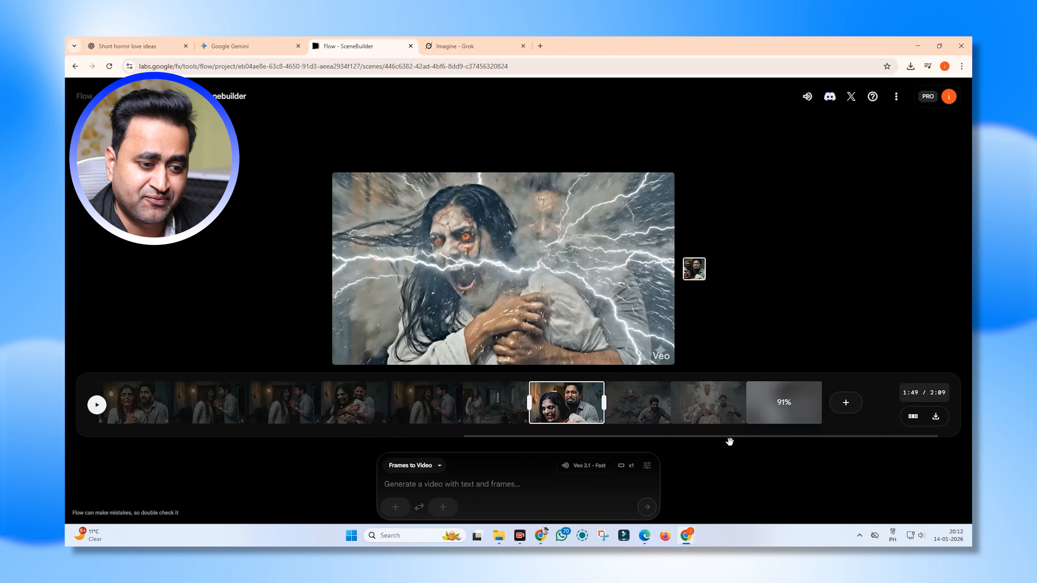
{"action": "left_click", "coordinate": [777, 409]}
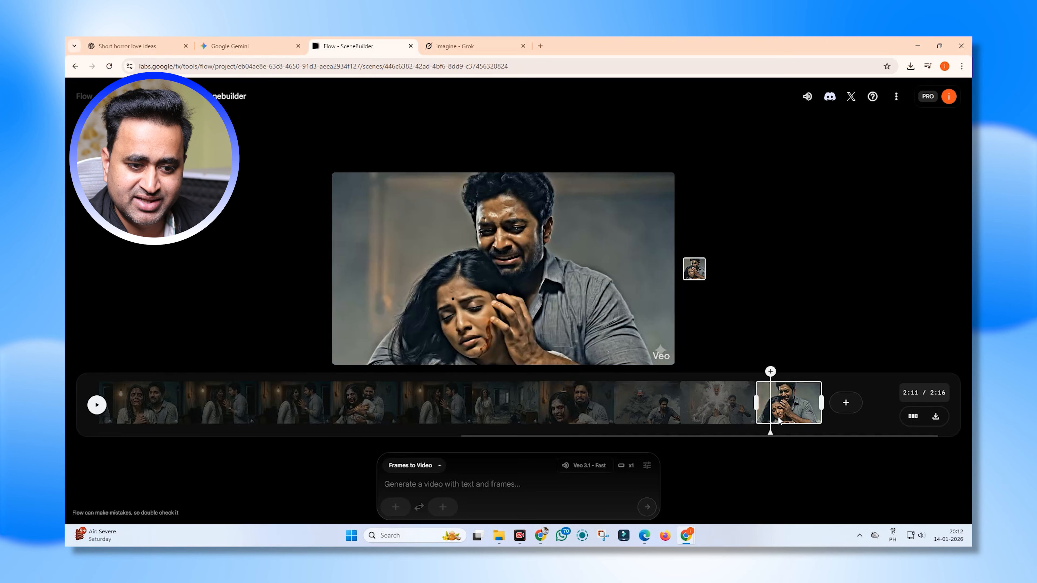